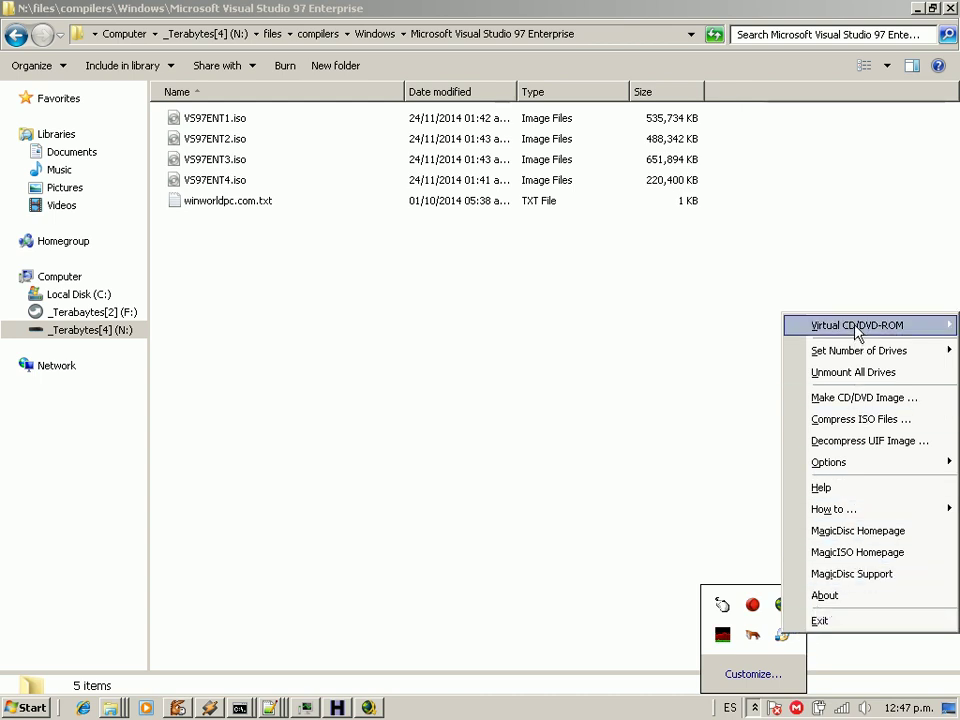
Step: Choose MagicDisc's mount command for the empty virtual drive G:
mouse_move(856, 327)
mouse_move(746, 333)
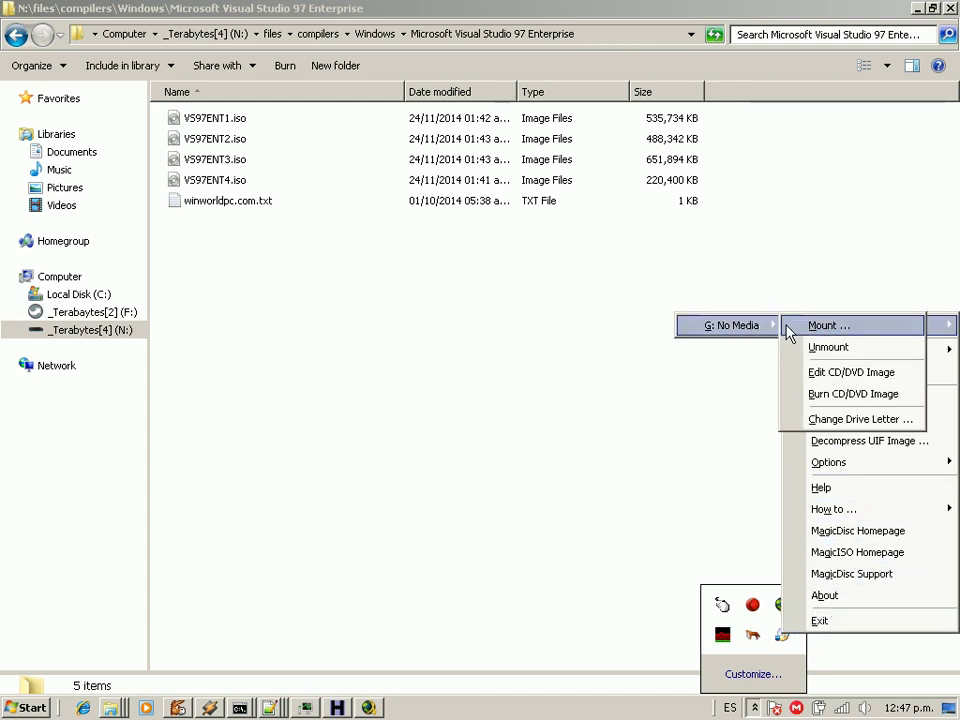
left_click(814, 326)
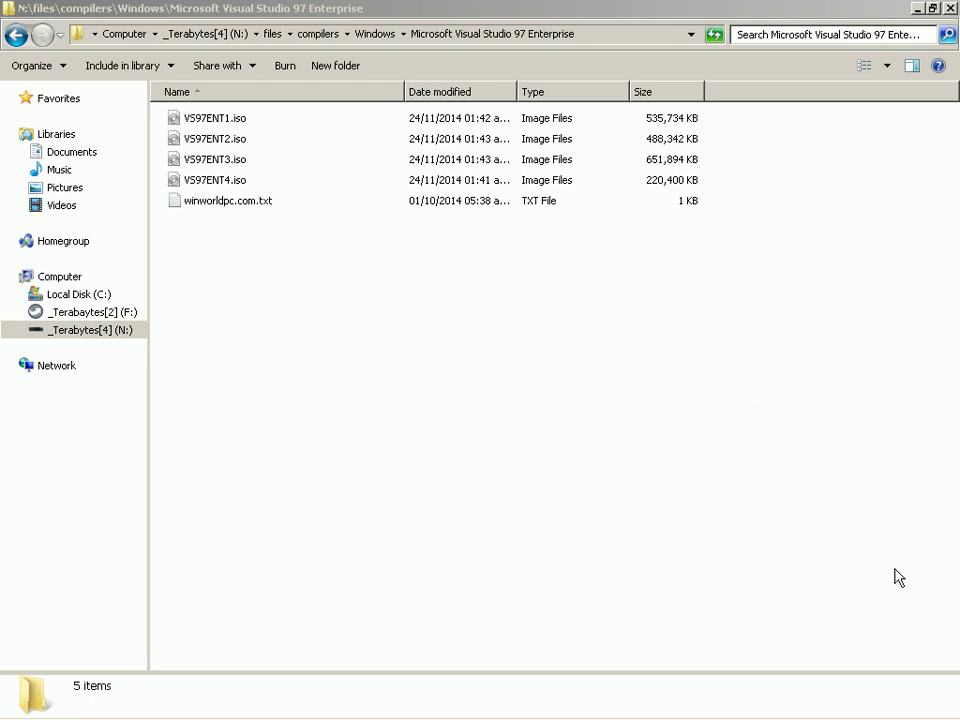
Step: Browse to the Visual Studio 97 ISO folder and mount VS97ENT1.iso on drive G:
left_click(601, 37)
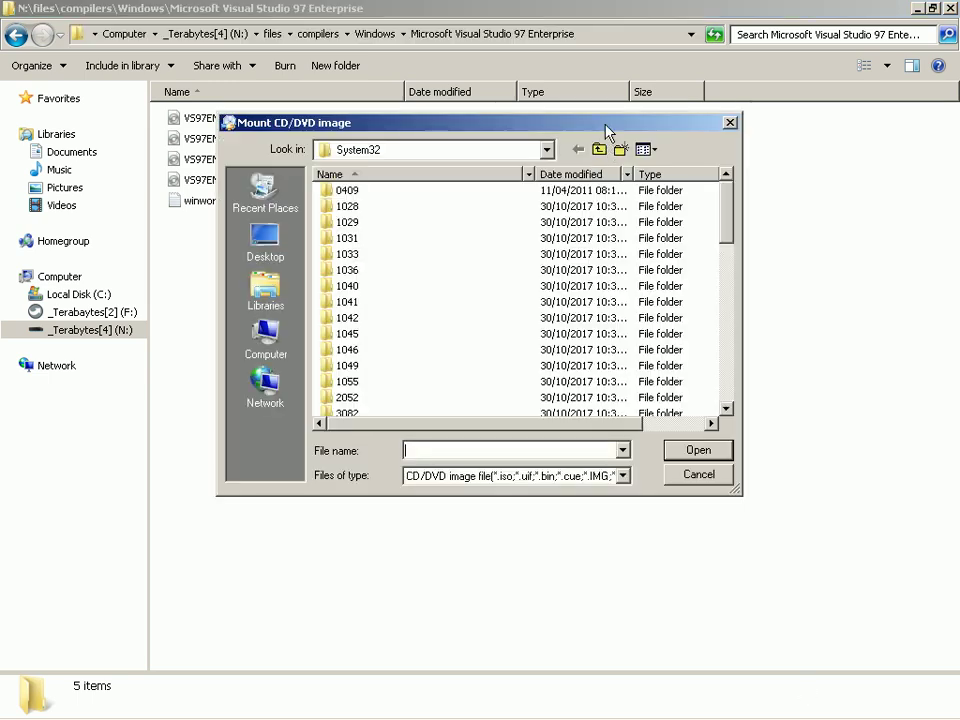
type("N:\\files\\compilers\\Windows\\Microsoft Visual Studio 97 Enterprise")
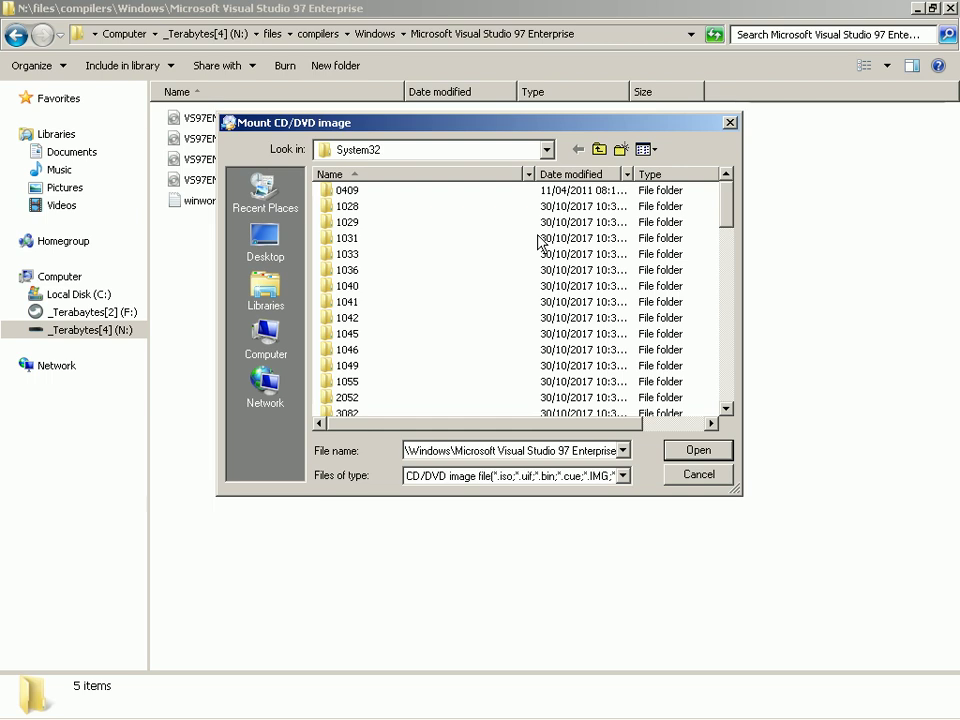
key("Return")
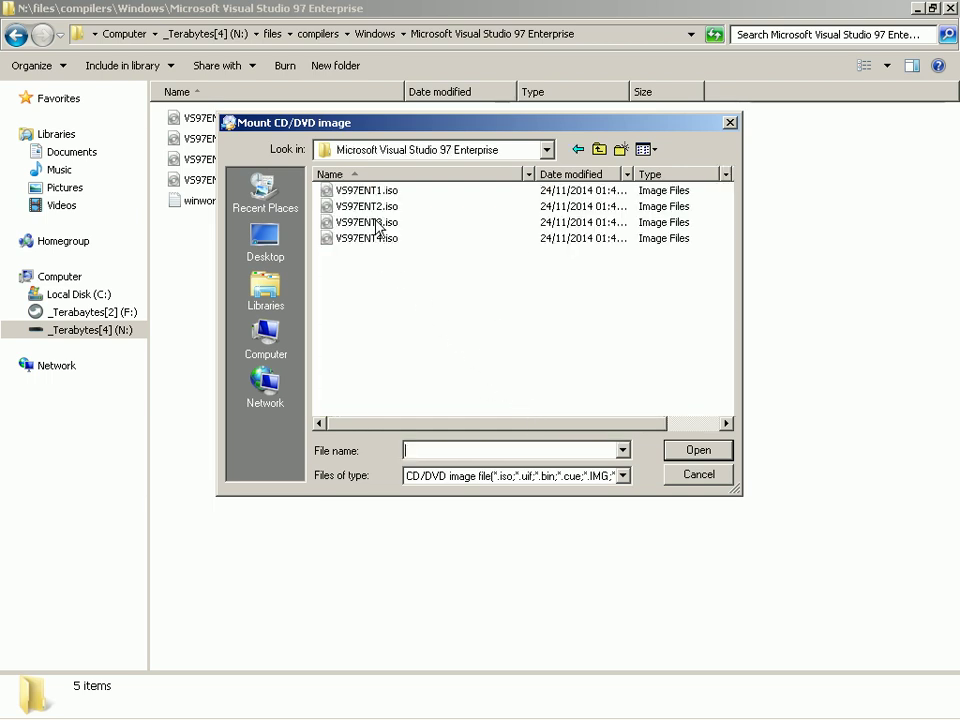
left_click(378, 193)
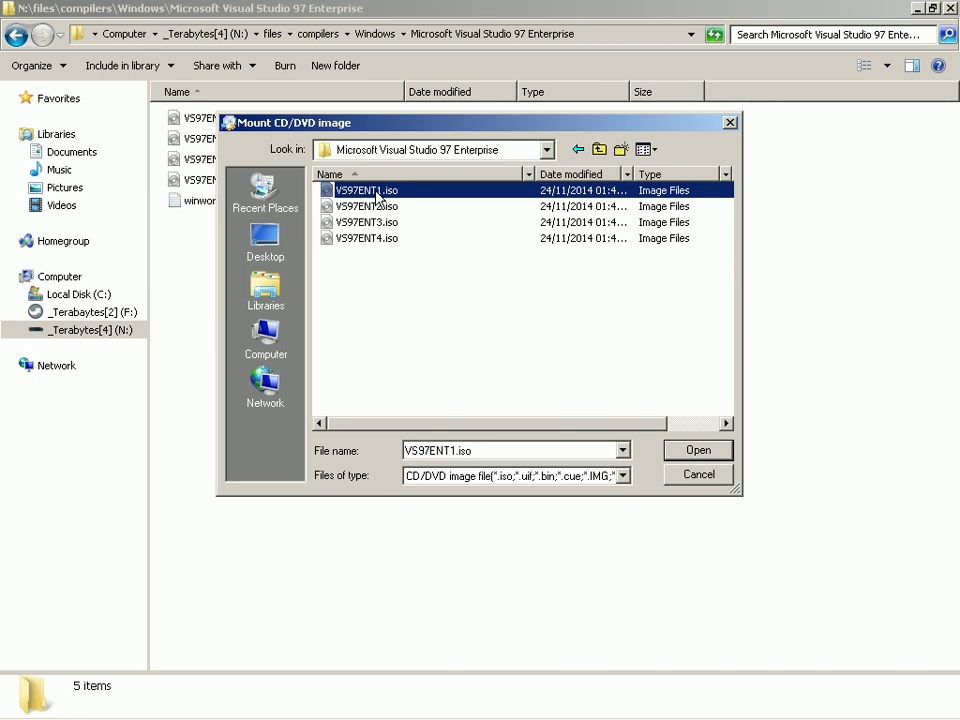
double_click(378, 193)
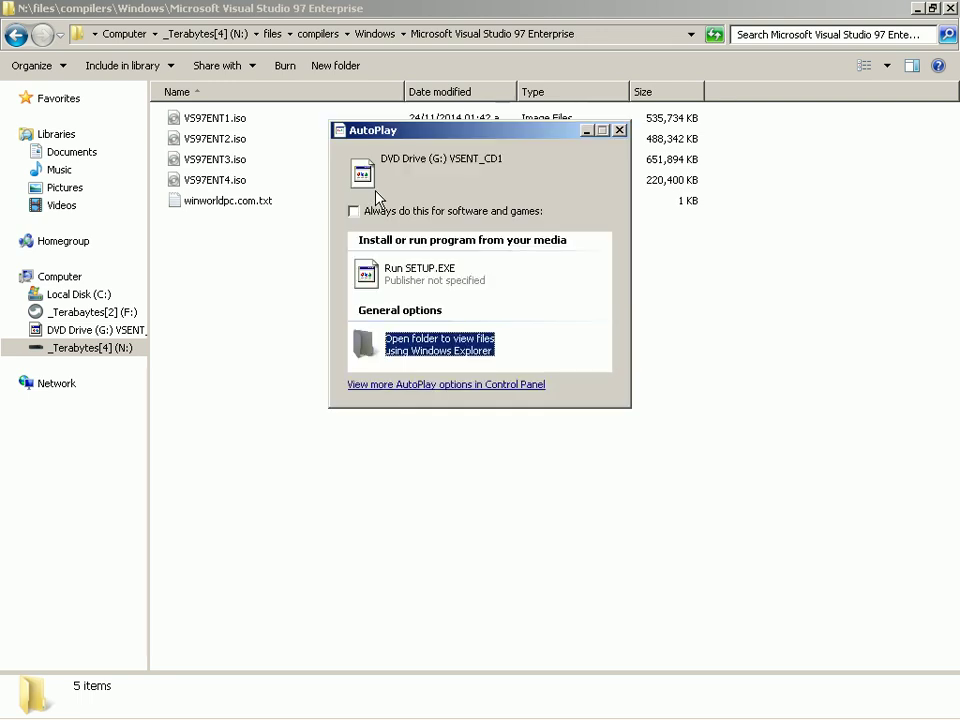
Step: Open the mounted VSENT_CD1 disc's files in Windows Explorer
key("Escape")
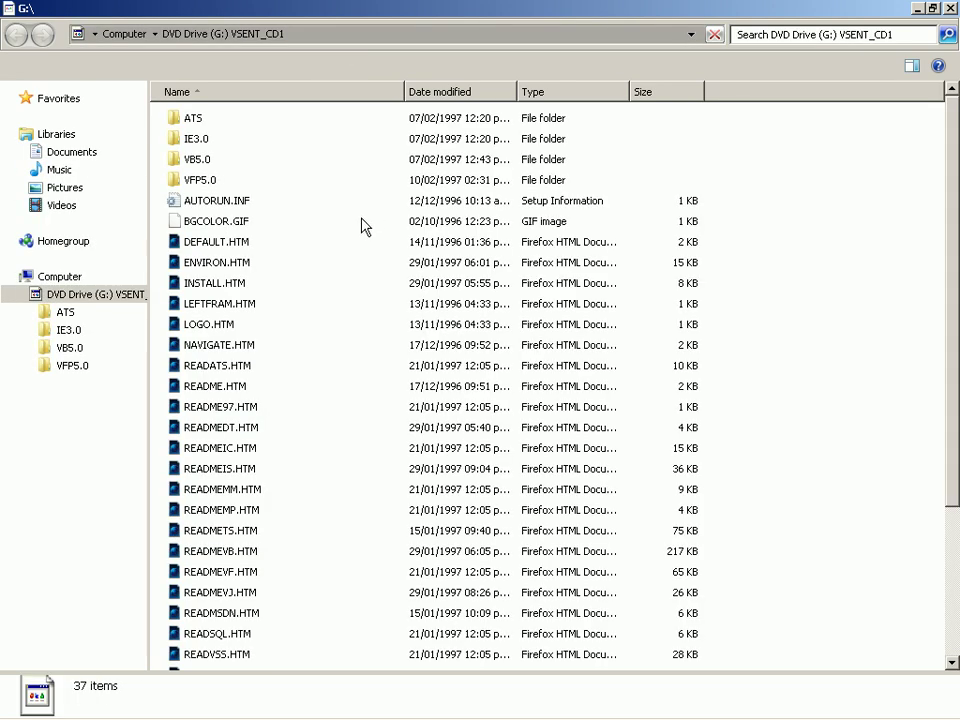
Step: Run SETUP.EXE from the root of the VSENT_CD1 disc
left_click(260, 347)
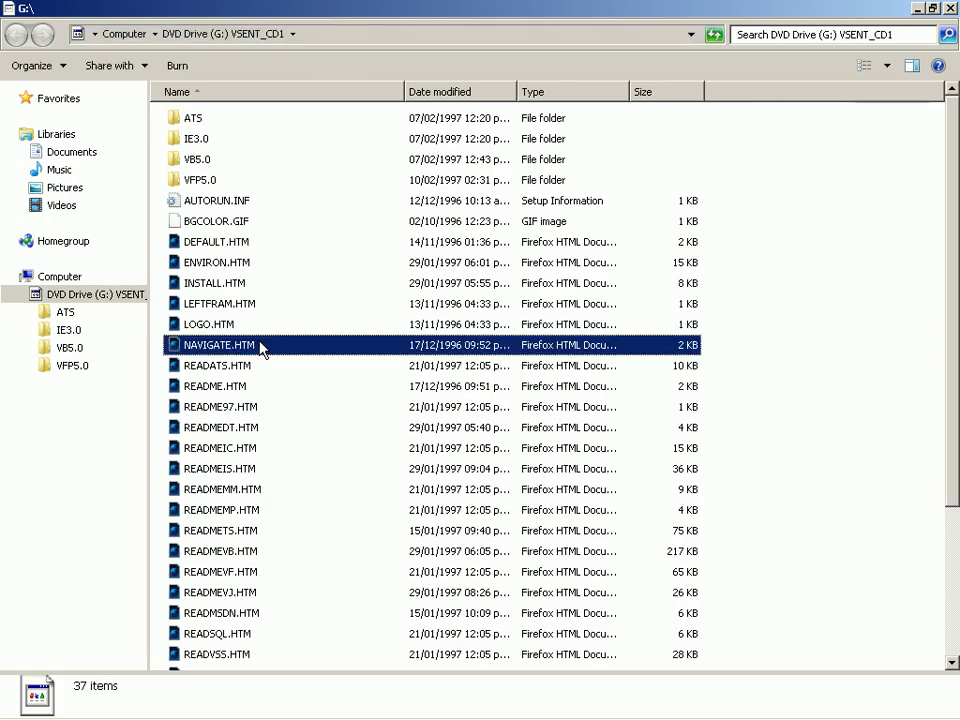
scroll(259, 349, "down", 1)
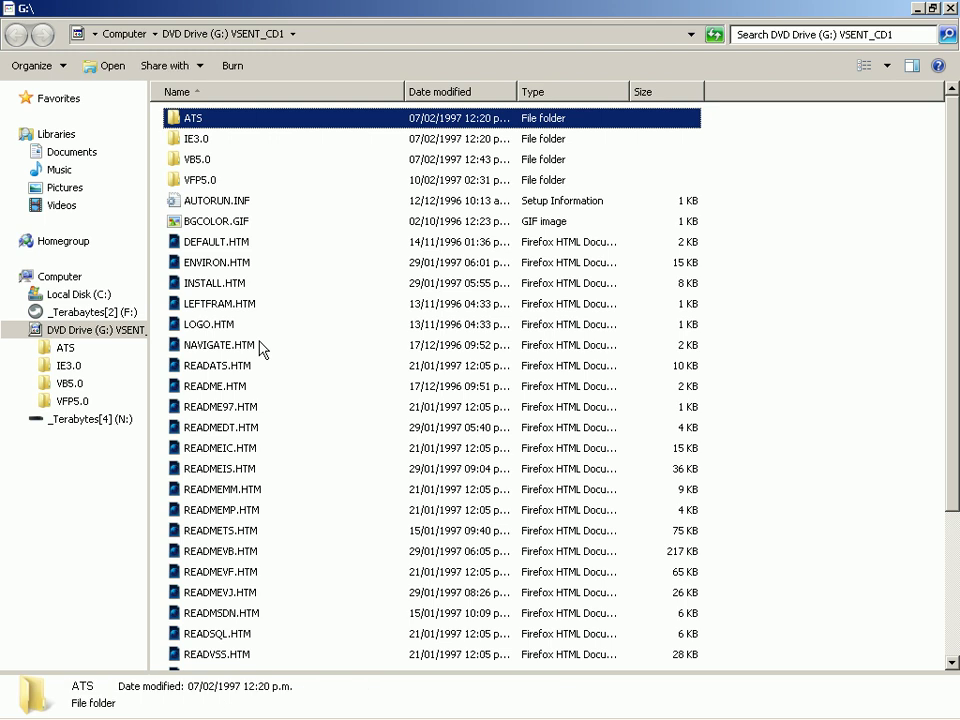
key("Down")
key("Down")
key("Down")
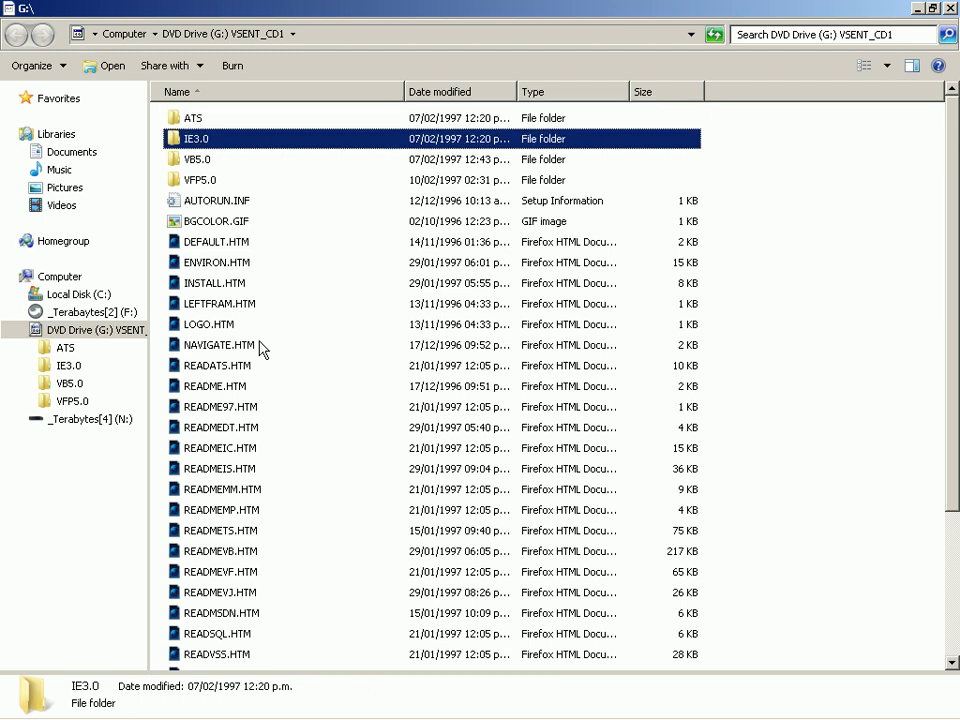
key("Down")
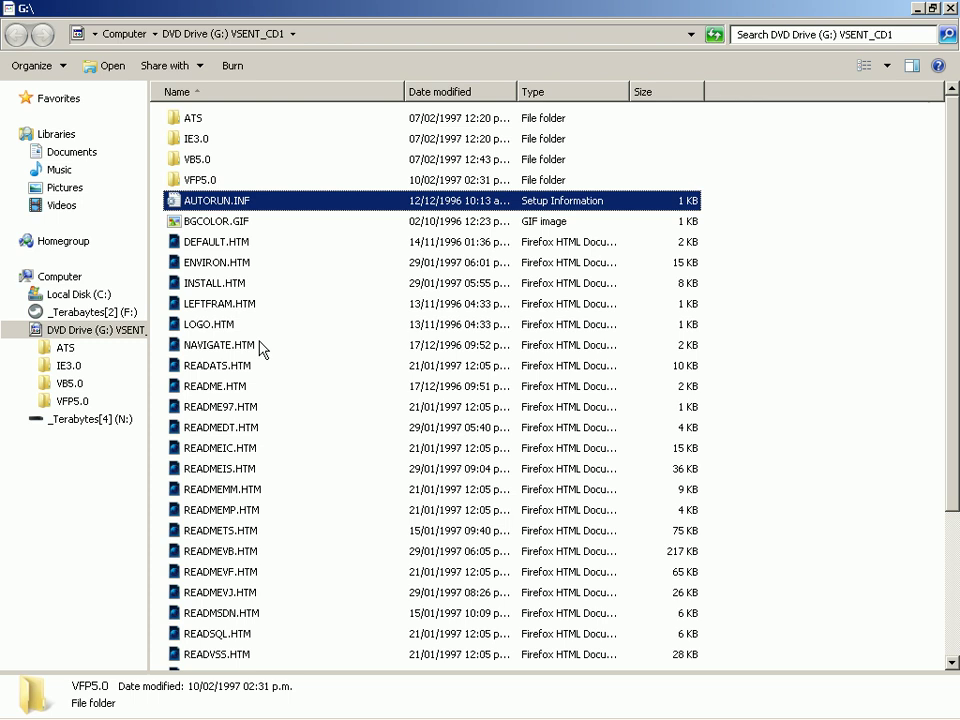
key("Down")
key("Down")
key("Down")
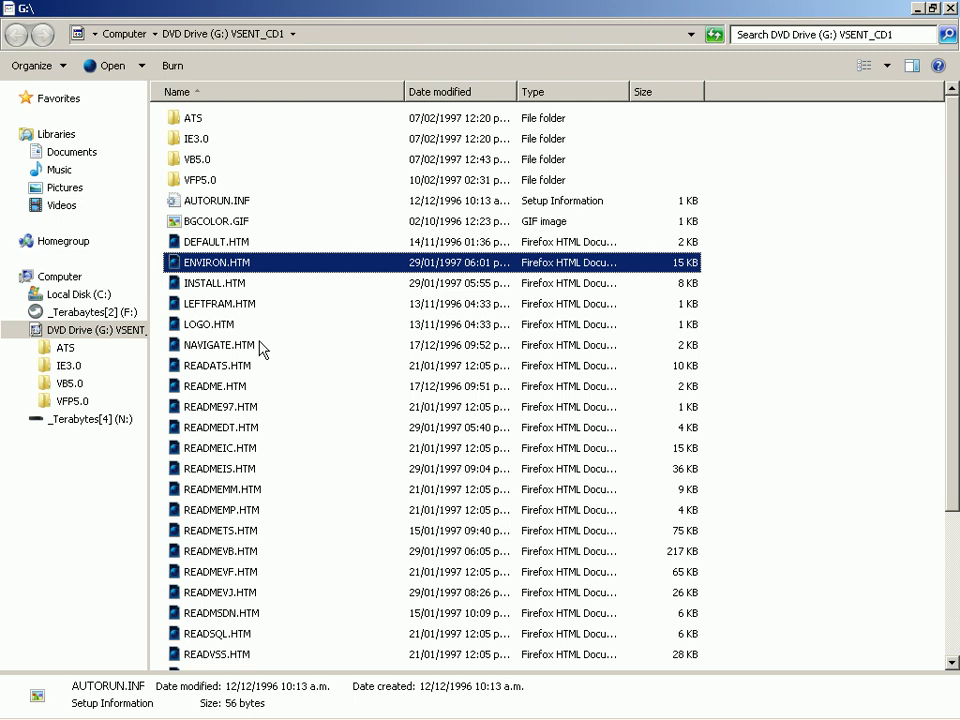
scroll(262, 348, "down", 3)
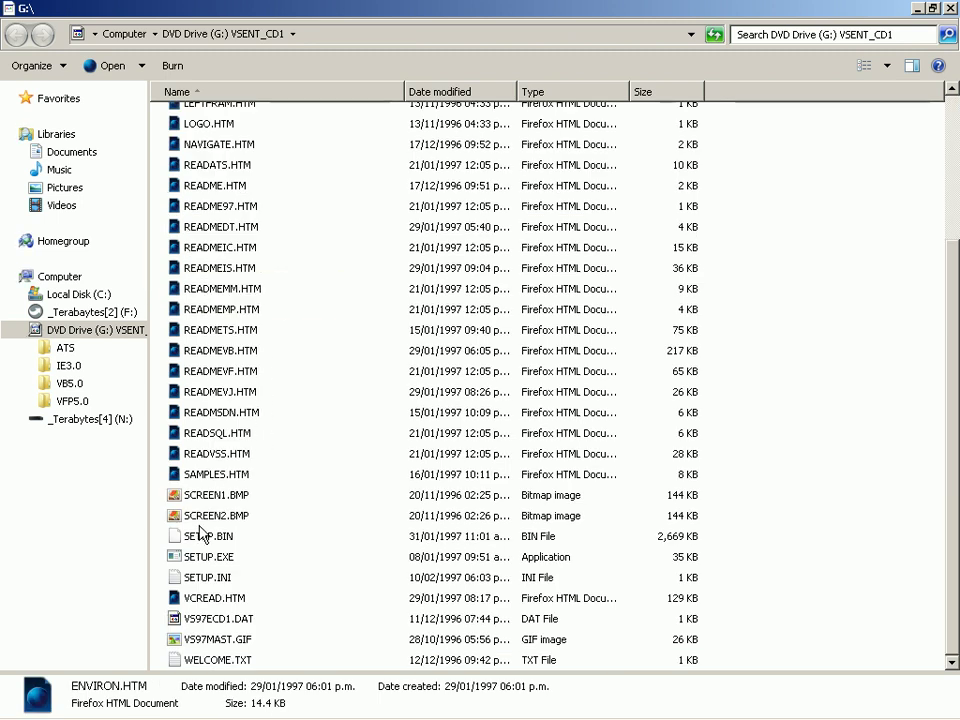
double_click(171, 559)
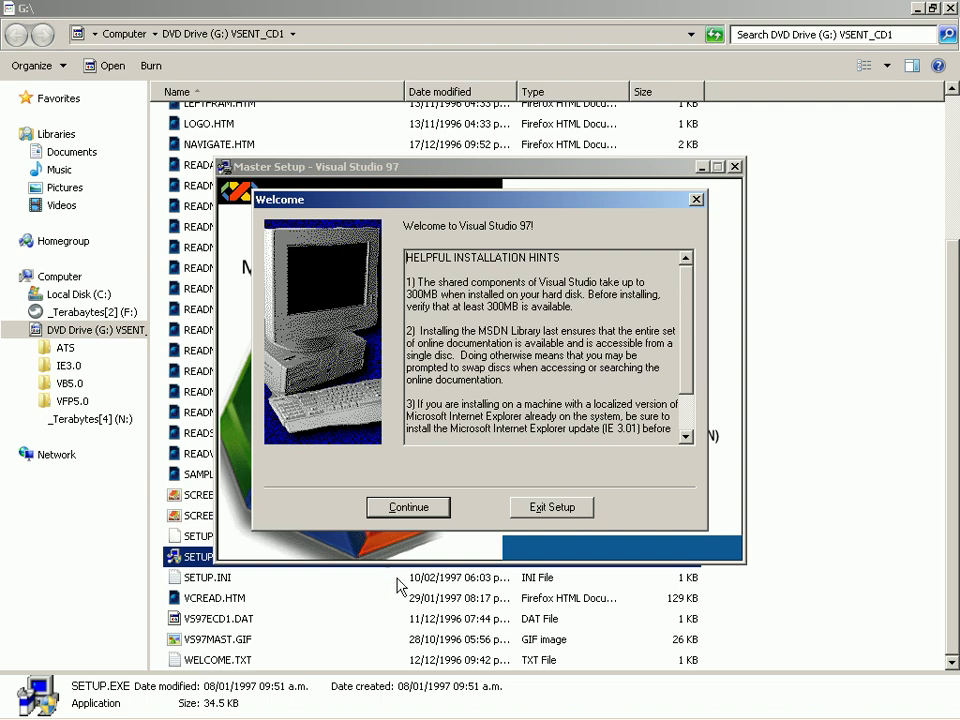
Step: Move past the welcome hints, then enter the user name and the first CD key part
left_click(386, 512)
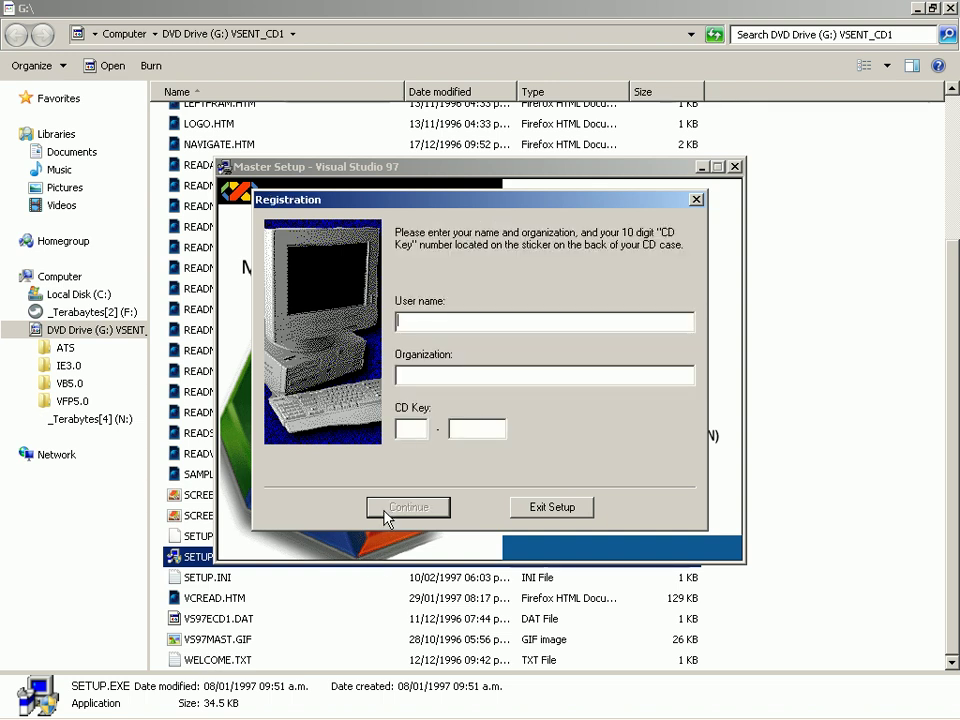
key("alt+Tab")
key("alt+Tab")
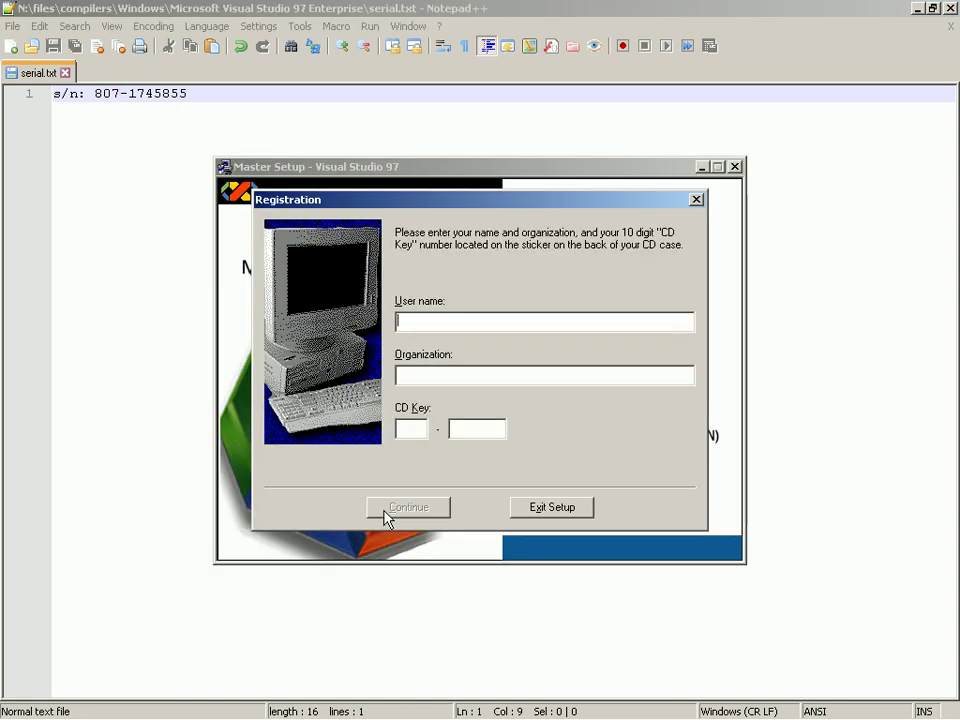
type("-")
key("Tab")
key("Tab")
key("shift+Tab")
key("shift+Tab")
key("BackSpace")
key("Tab")
key("Tab")
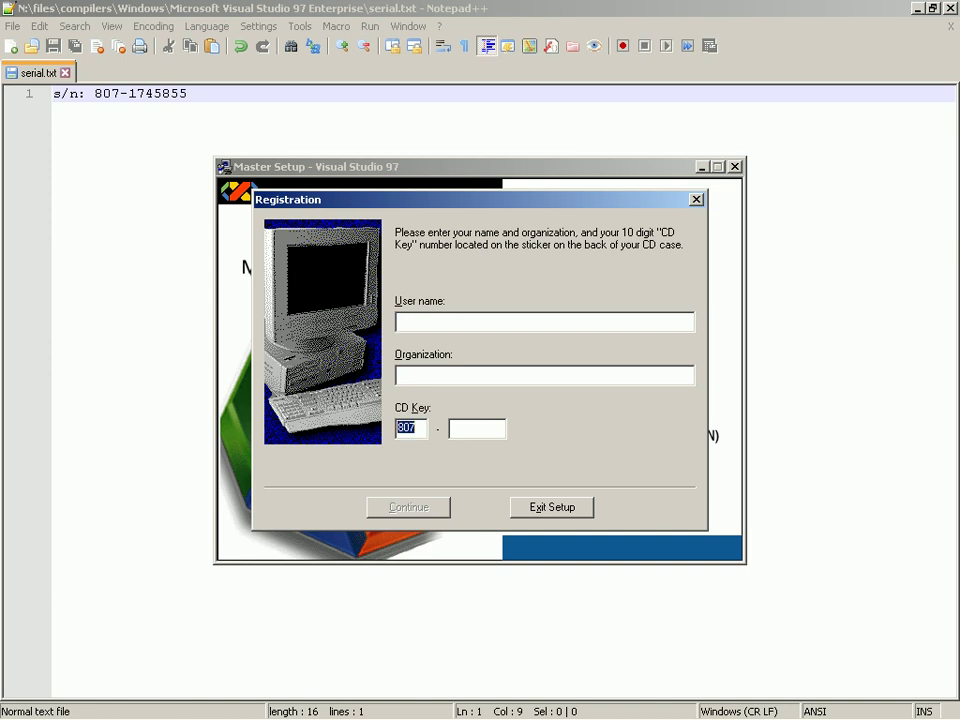
Step: Enter the second CD key part and submit the registration
key("Tab")
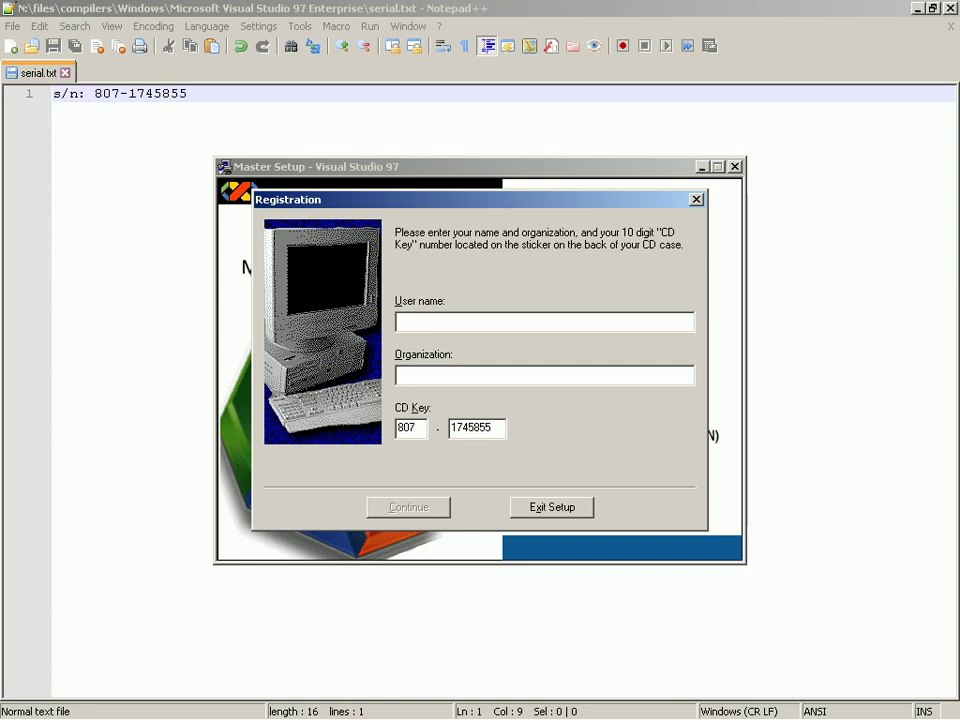
key("shift+Tab")
key("shift+Tab")
key("shift+Tab")
key("Tab")
key("Tab")
key("Tab")
left_click(384, 510)
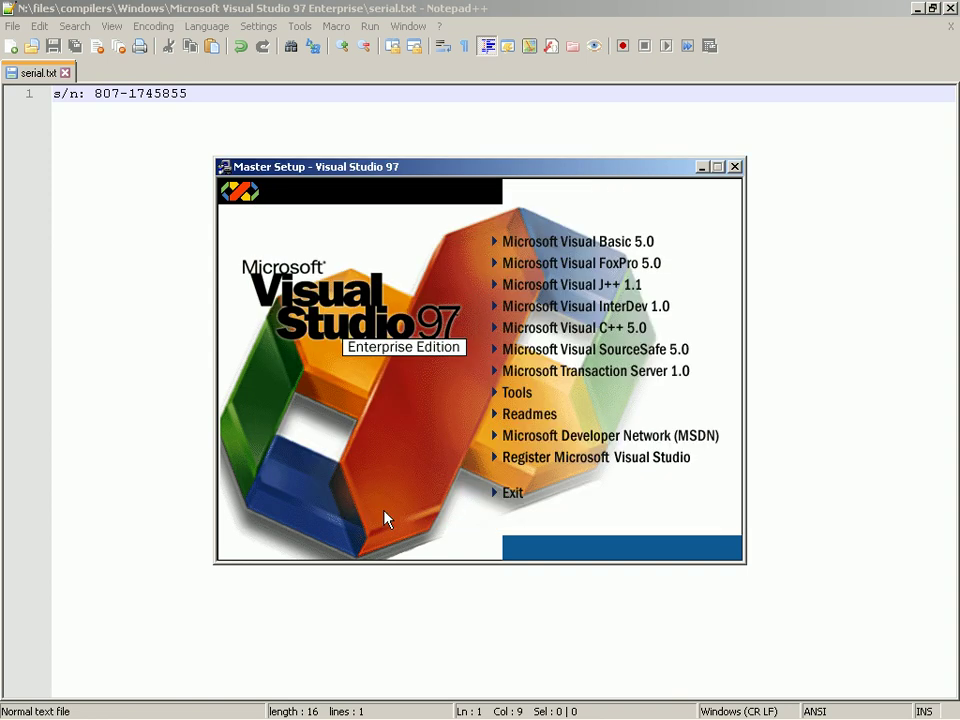
Step: Start installing Visual C++ 5.0 Enterprise Edition, then reveal the hidden tray icons
left_click(559, 344)
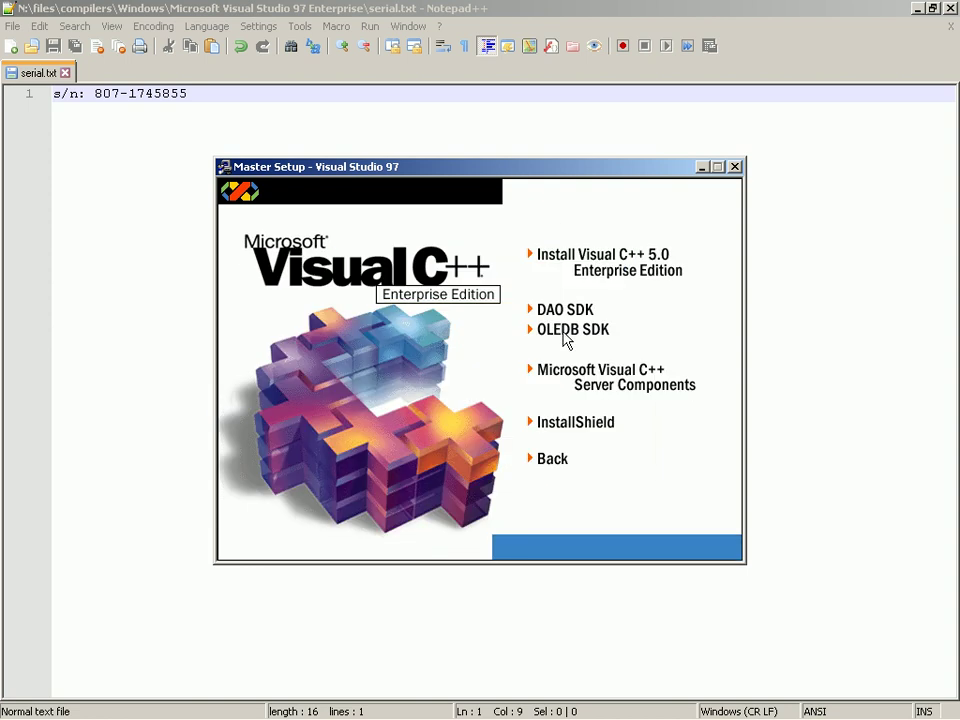
left_click(619, 277)
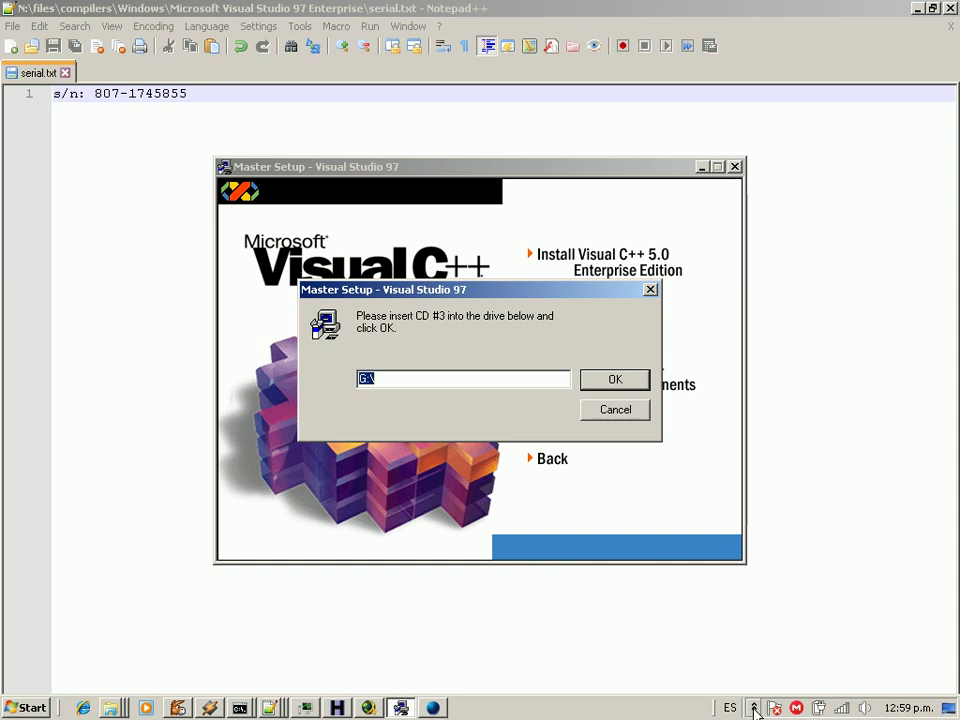
left_click(755, 707)
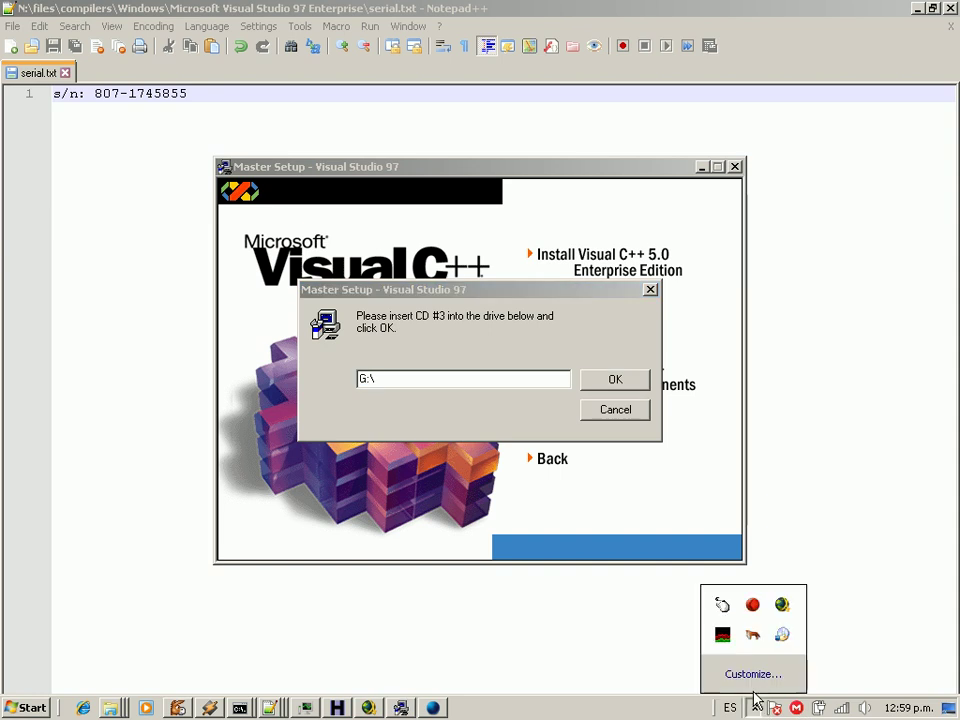
Step: Try MagicDisc's Mount command for drive G: from the tray menu
right_click(781, 634)
mouse_move(790, 330)
mouse_move(733, 340)
left_click(796, 330)
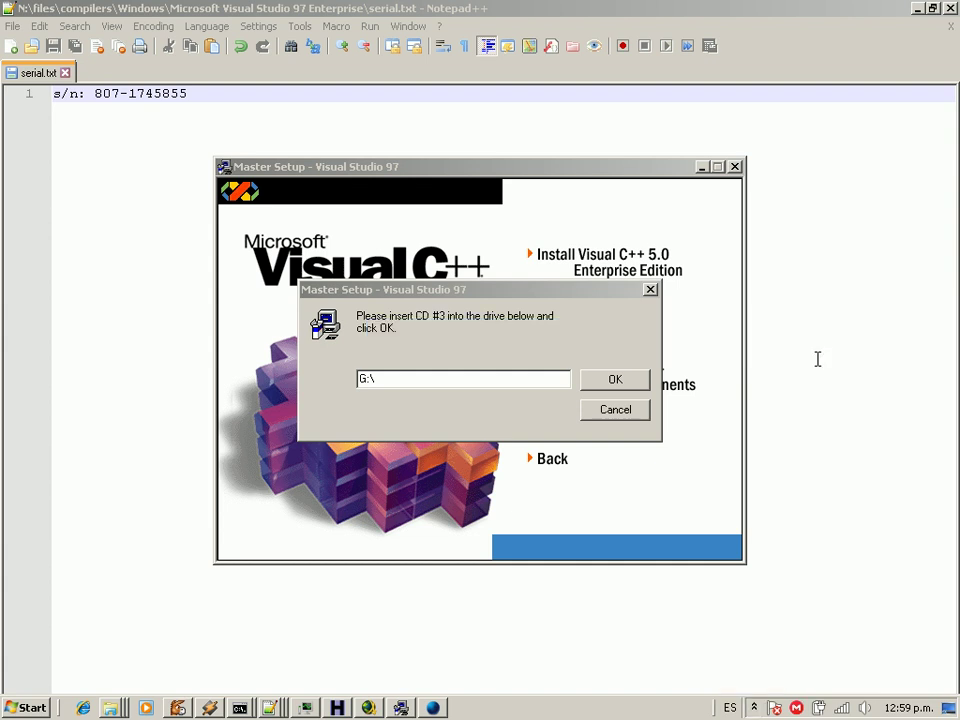
Step: Mount VS97ENT3.iso on drive G: and confirm the CD #3 prompt
left_click(754, 707)
right_click(780, 636)
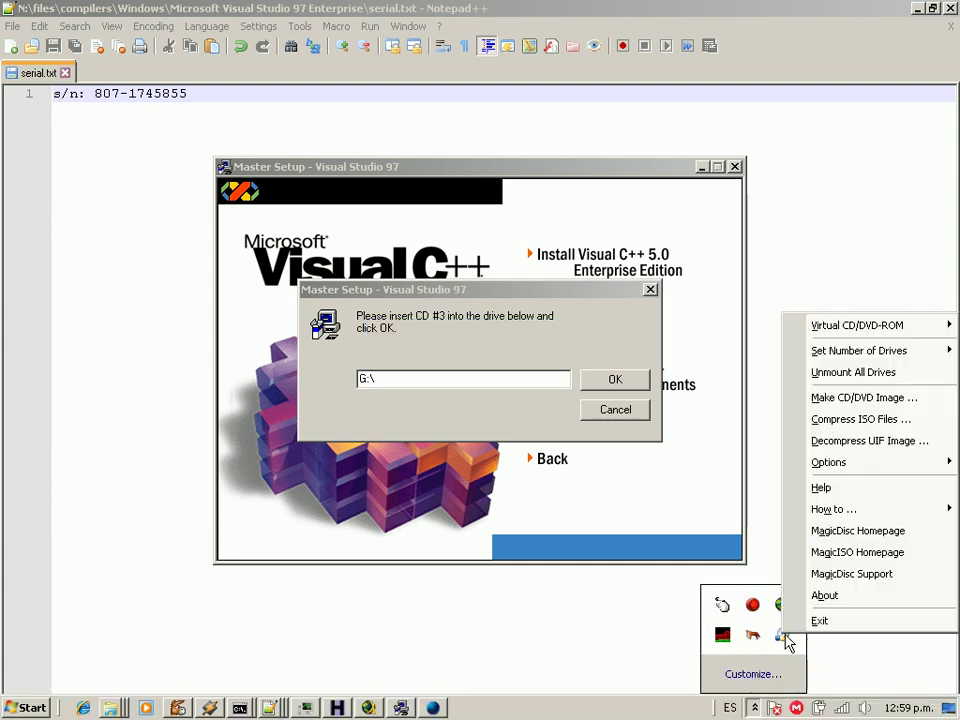
mouse_move(826, 328)
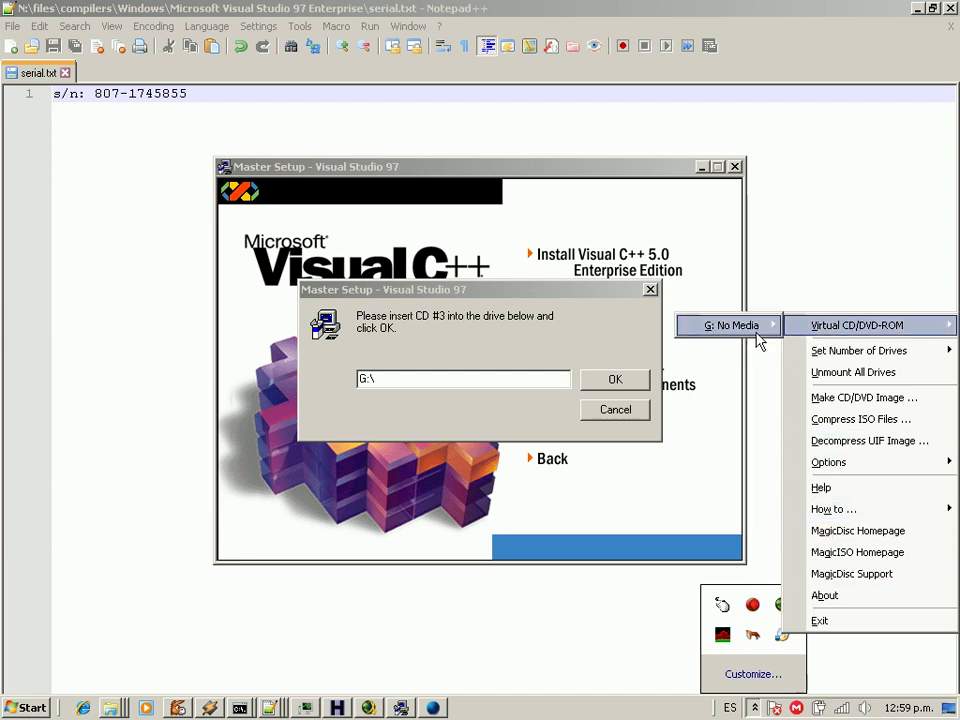
mouse_move(745, 326)
left_click(836, 328)
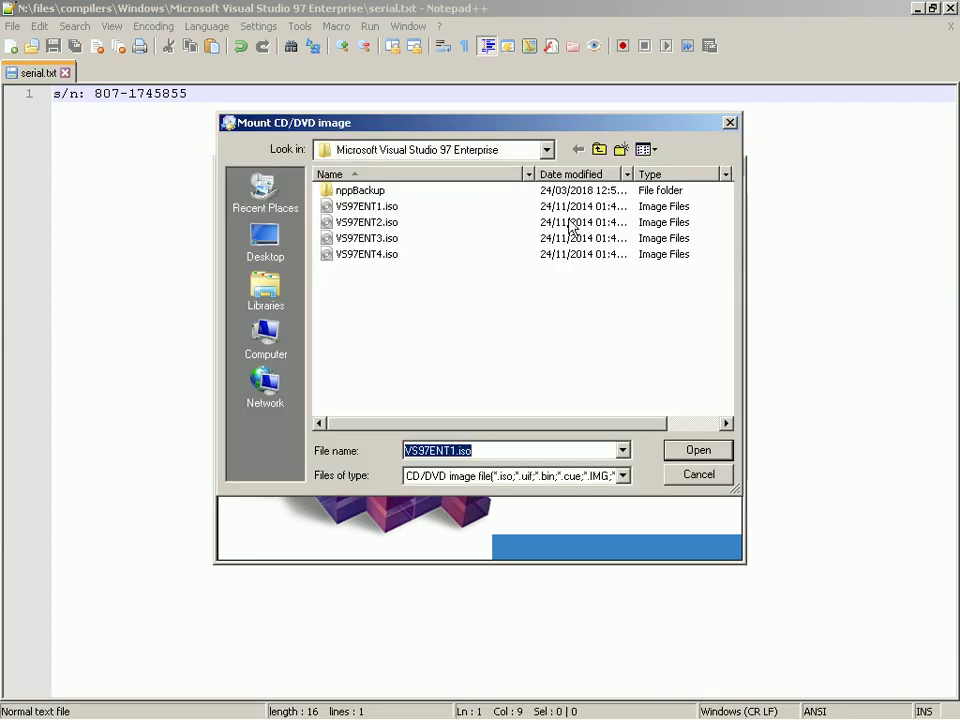
left_click(387, 239)
double_click(387, 239)
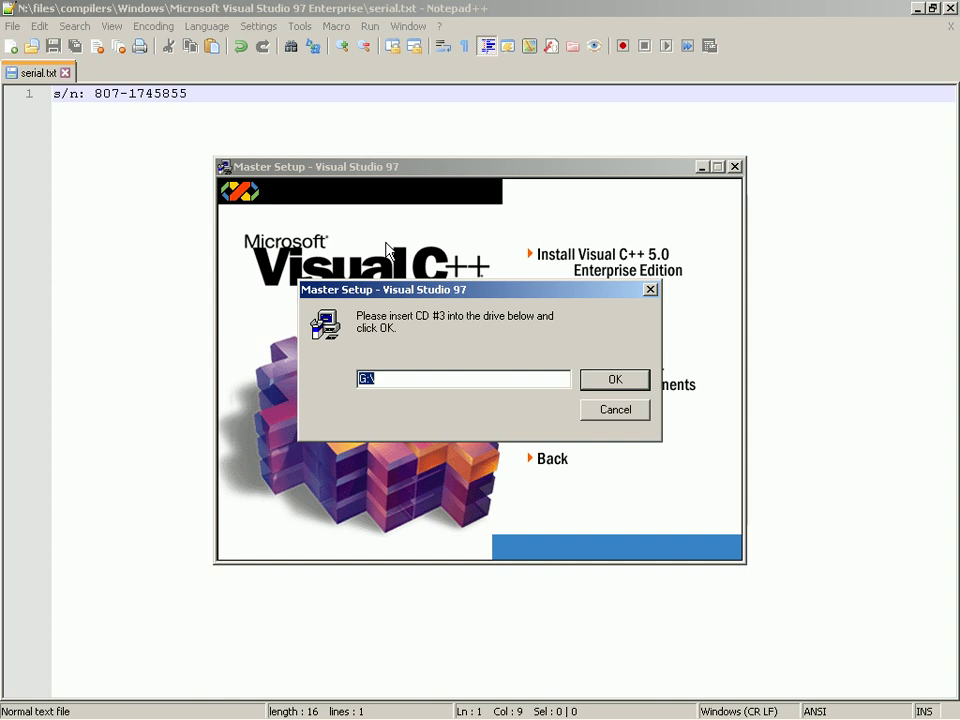
left_click(596, 386)
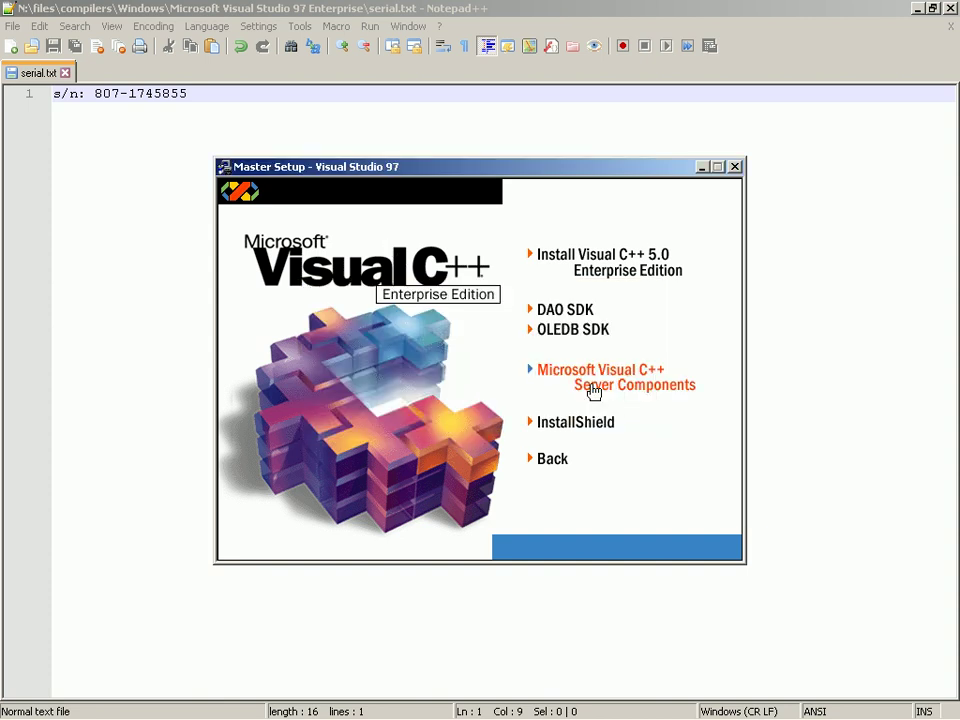
Step: Launch the Visual C++ 5.0 Enterprise setup and close the AutoPlay window
left_click(594, 388)
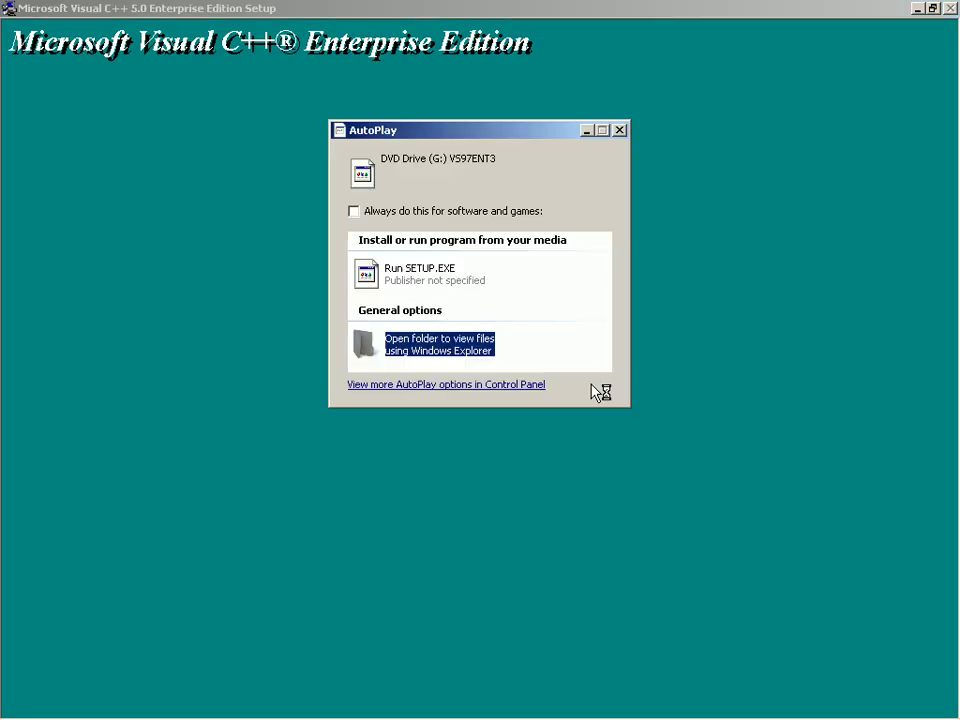
key("alt+Tab")
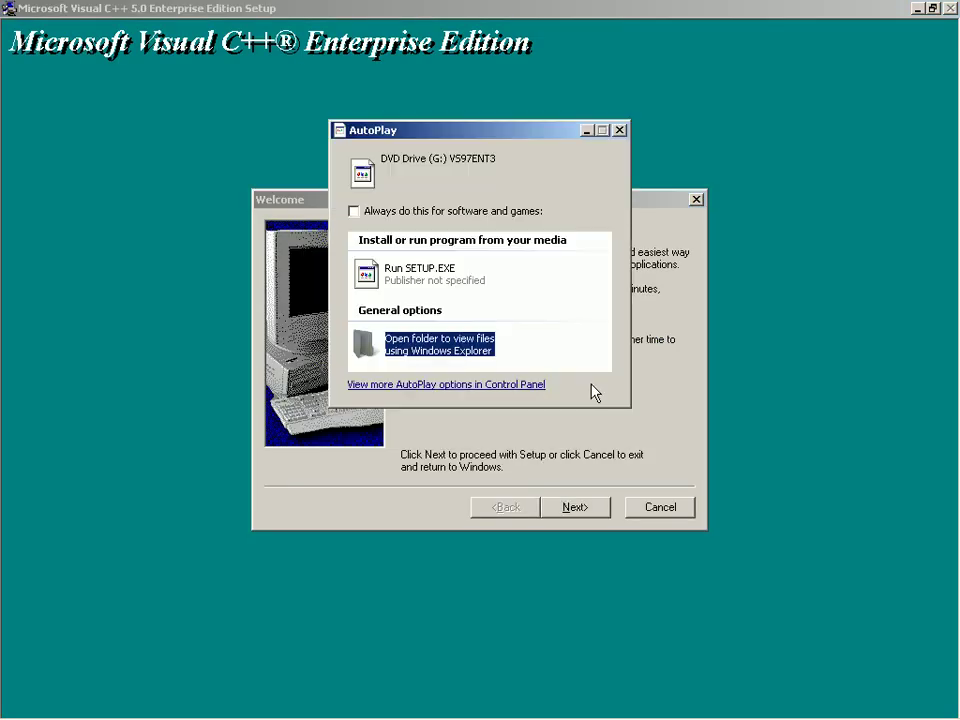
key("Escape")
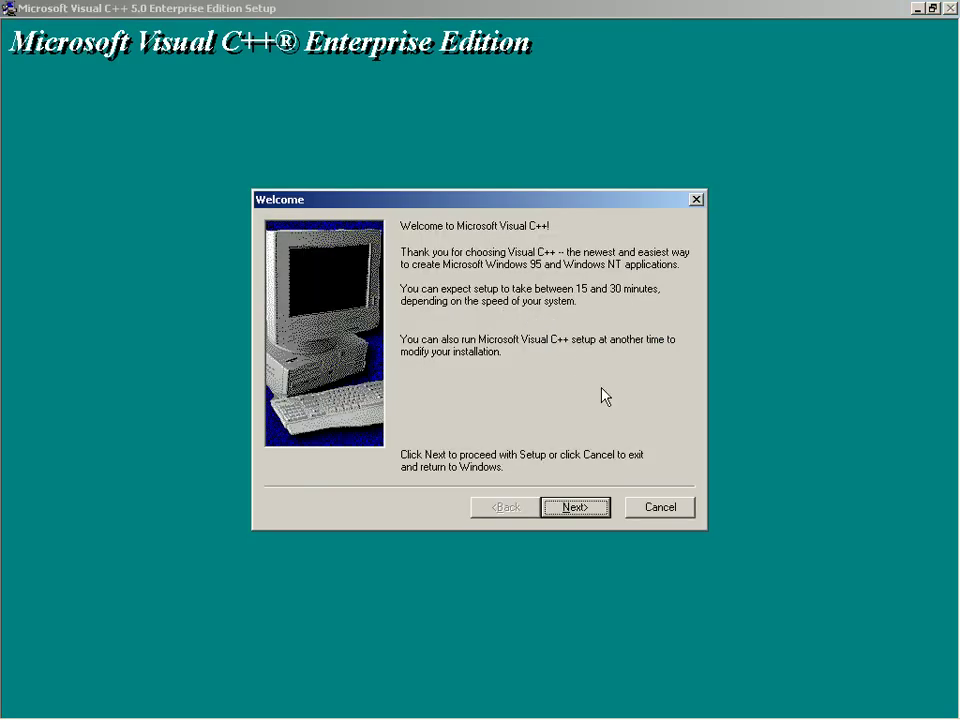
Step: Accept the Visual C++ licence and select Custom as the installation type
left_click(585, 512)
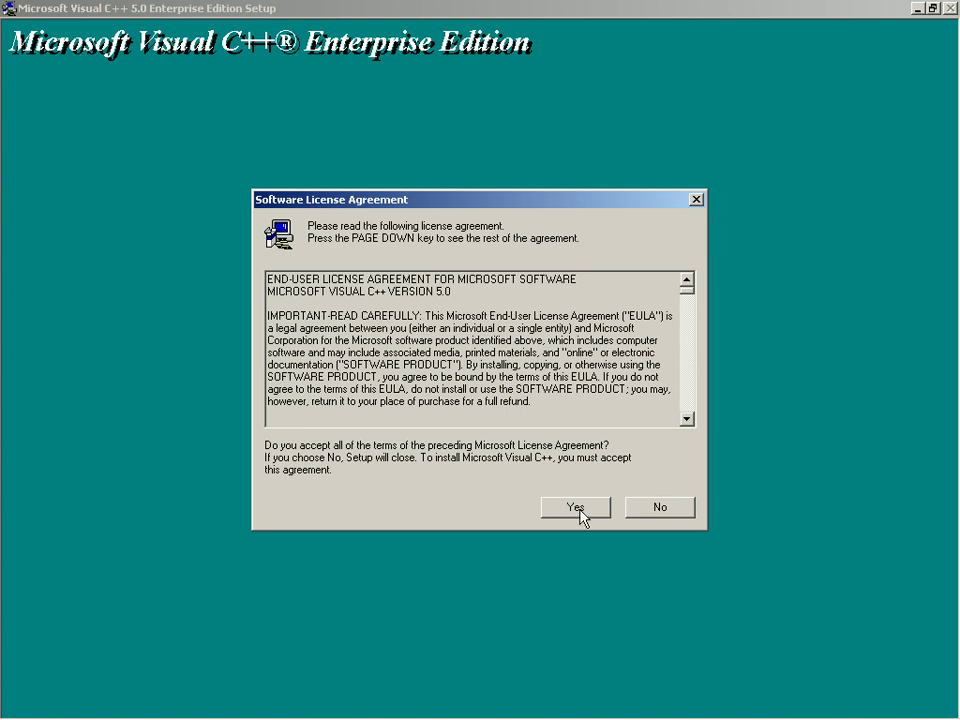
left_click(583, 514)
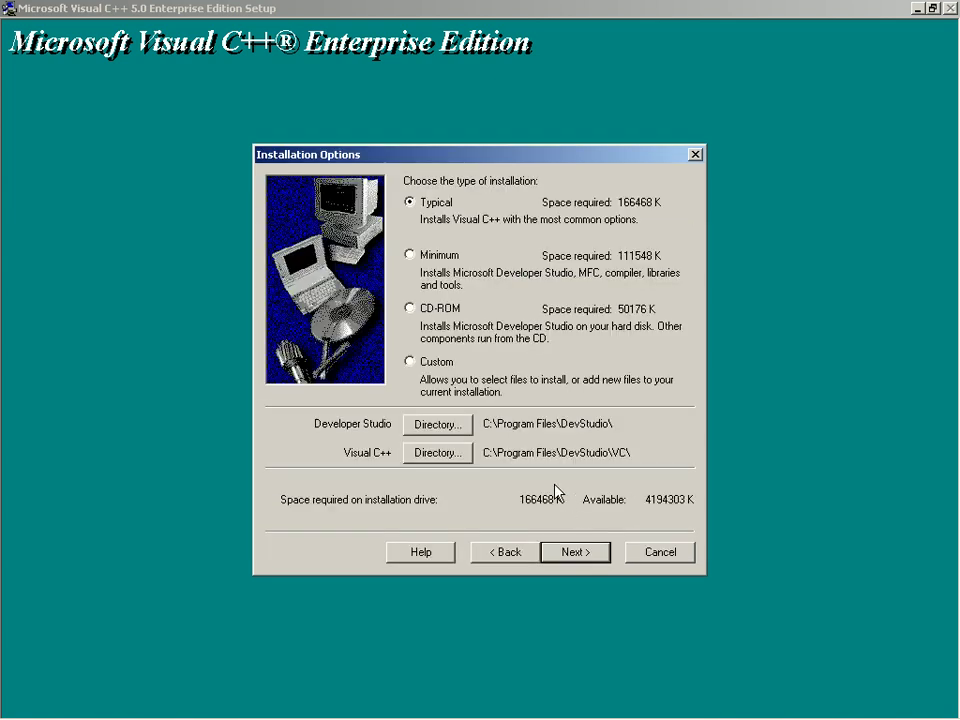
left_click(445, 364)
Step: Fully check Runtime Libraries, MFC & Template Libraries and Database Options in the component list
left_click(585, 553)
key("Down")
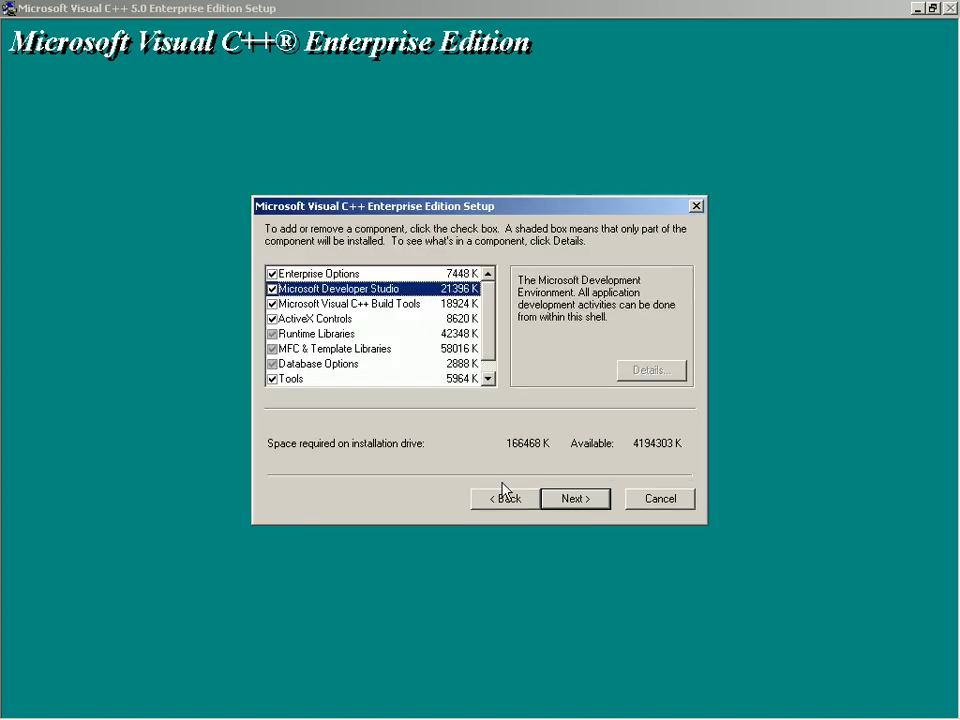
key("Down")
key("Down")
key("Down")
key("space")
key("Down")
key("space")
key("space")
key("Down")
key("space")
key("space")
key("Down")
key("space")
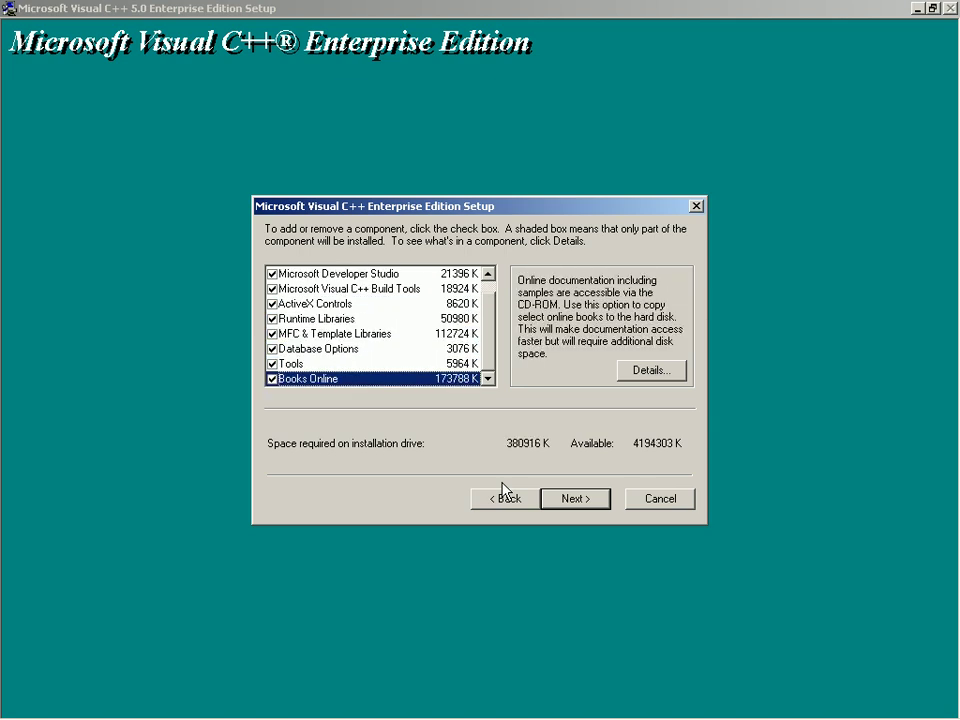
Step: Open the Runtime Libraries details and inspect the Static Library sub-components
key("Up")
key("Up")
key("Up")
key("Up")
key("Up")
key("Up")
key("Up")
key("Up")
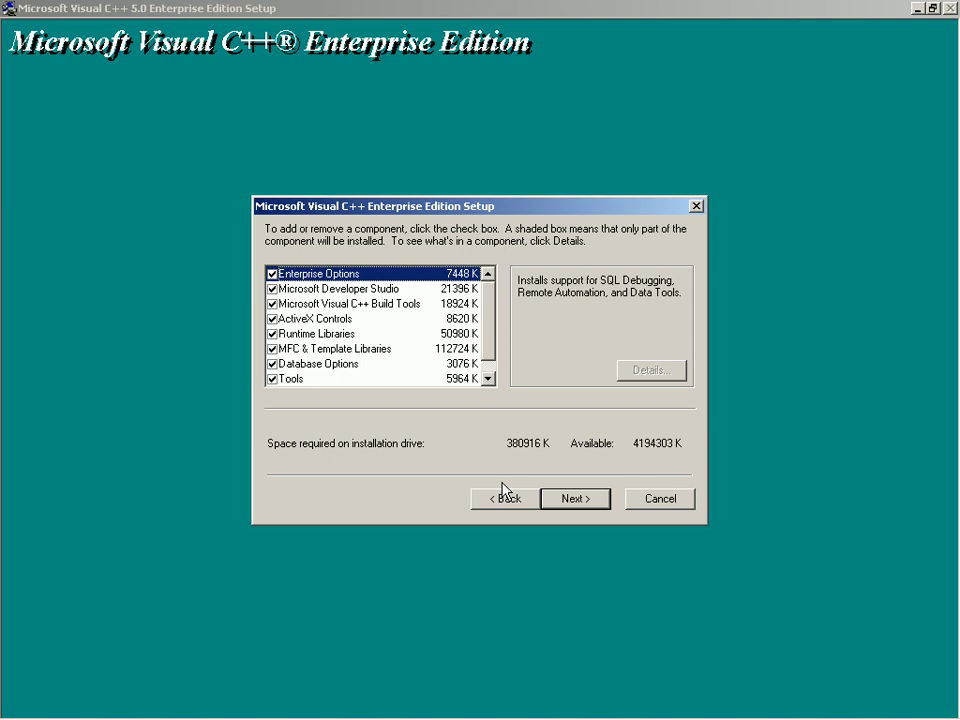
key("Down")
key("Down")
key("Down")
key("Down")
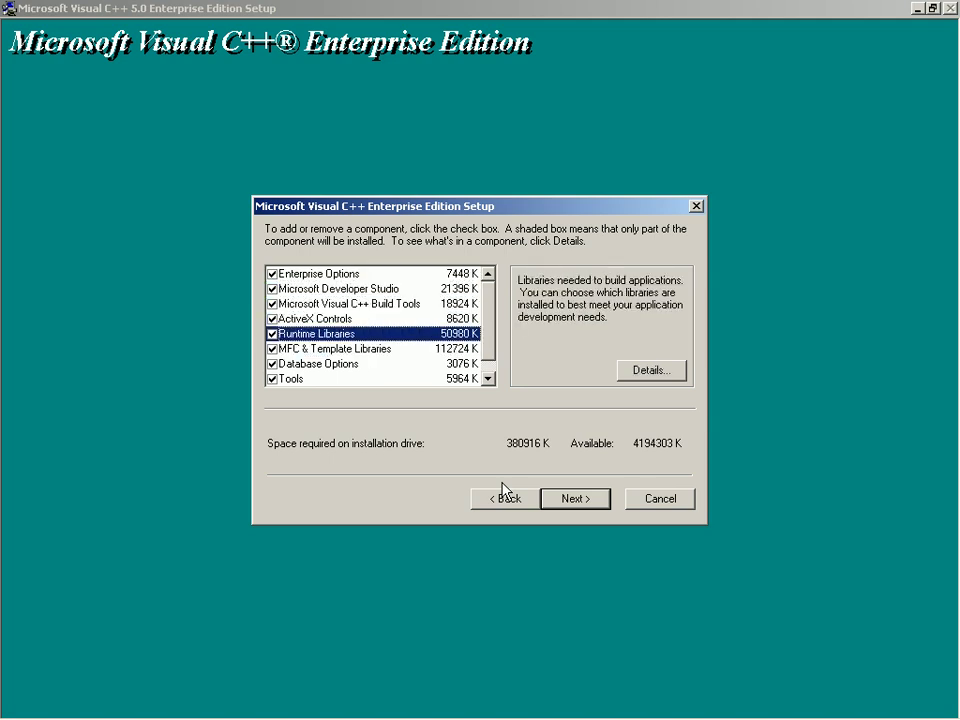
key("Tab")
key("Return")
key("Escape")
key("Tab")
key("shift+Tab")
key("Return")
key("Tab")
key("Return")
key("Escape")
key("Tab")
key("shift+Tab")
key("shift+Tab")
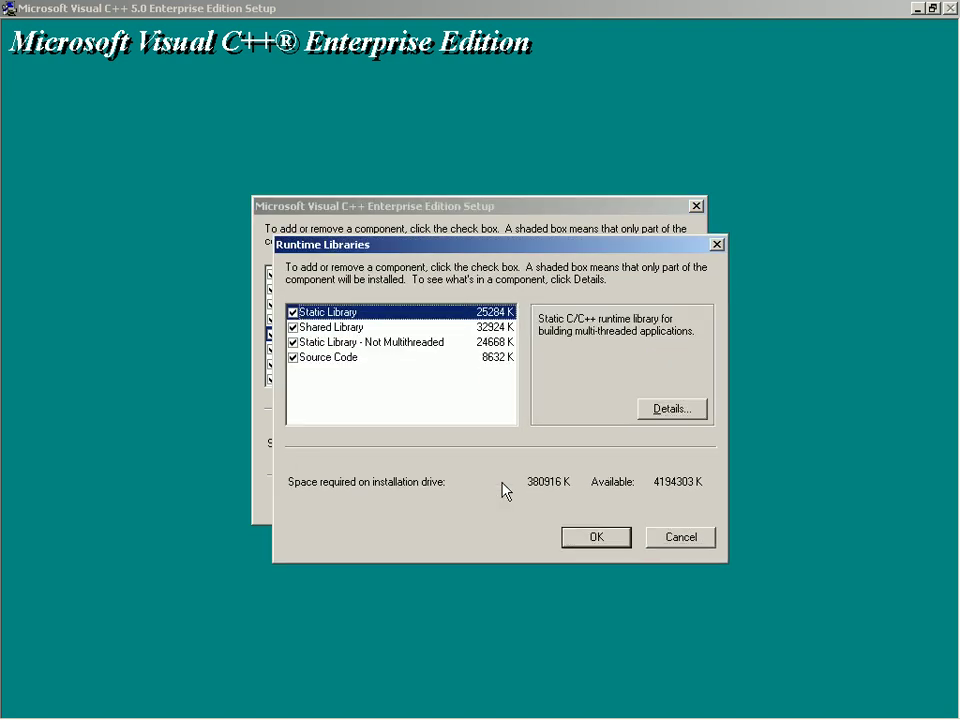
Step: Inspect Shared Library and Static Library - Not Multithreaded sub-components, then accept the Runtime Libraries choices
key("Down")
key("Tab")
key("Return")
key("Escape")
key("Tab")
key("Tab")
key("Tab")
key("Down")
key("Tab")
key("Return")
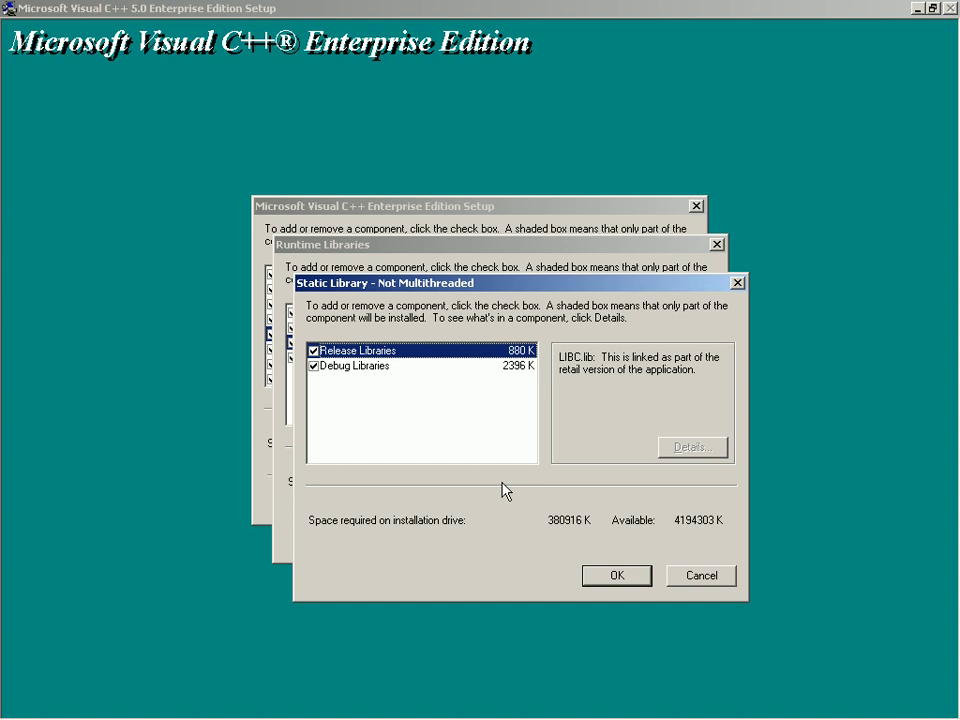
key("Escape")
key("Tab")
key("Tab")
key("Tab")
key("Down")
key("Tab")
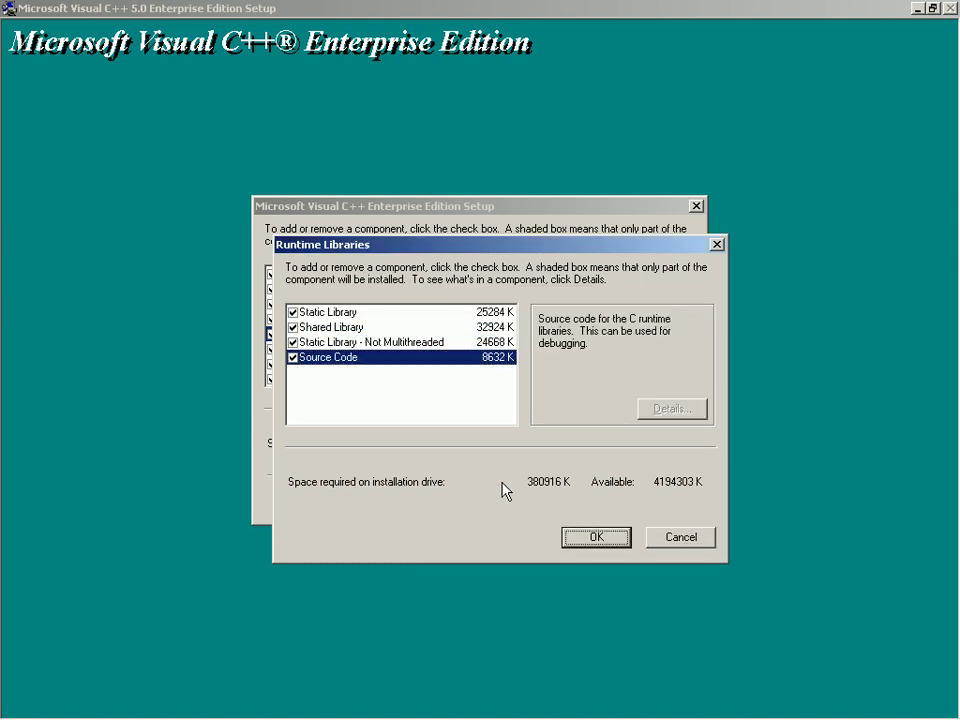
key("Return")
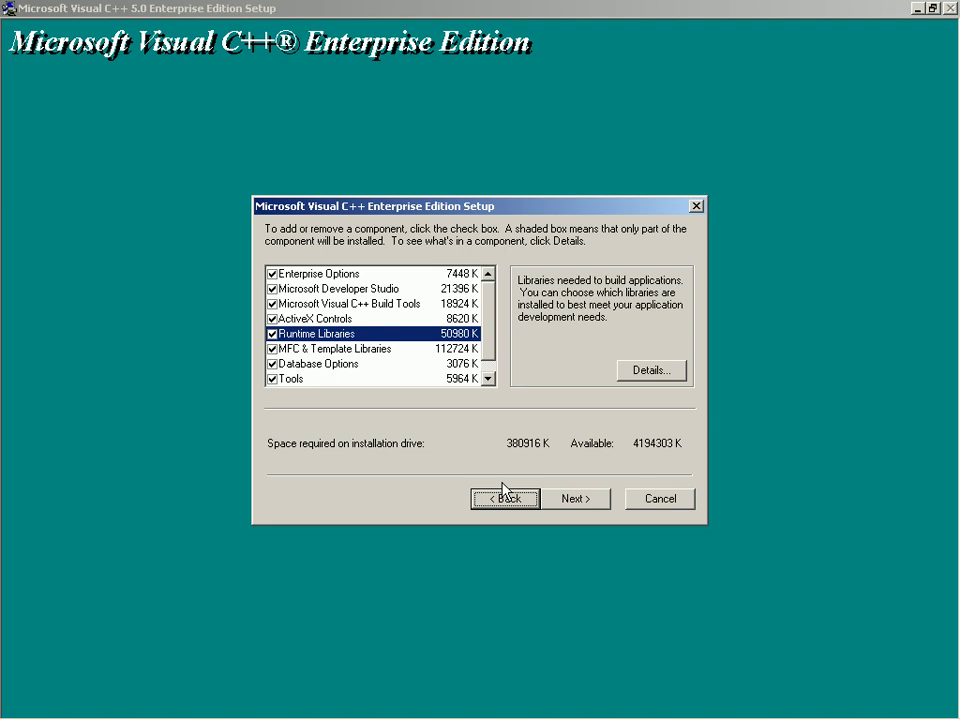
key("shift+Tab")
key("shift+Tab")
key("Down")
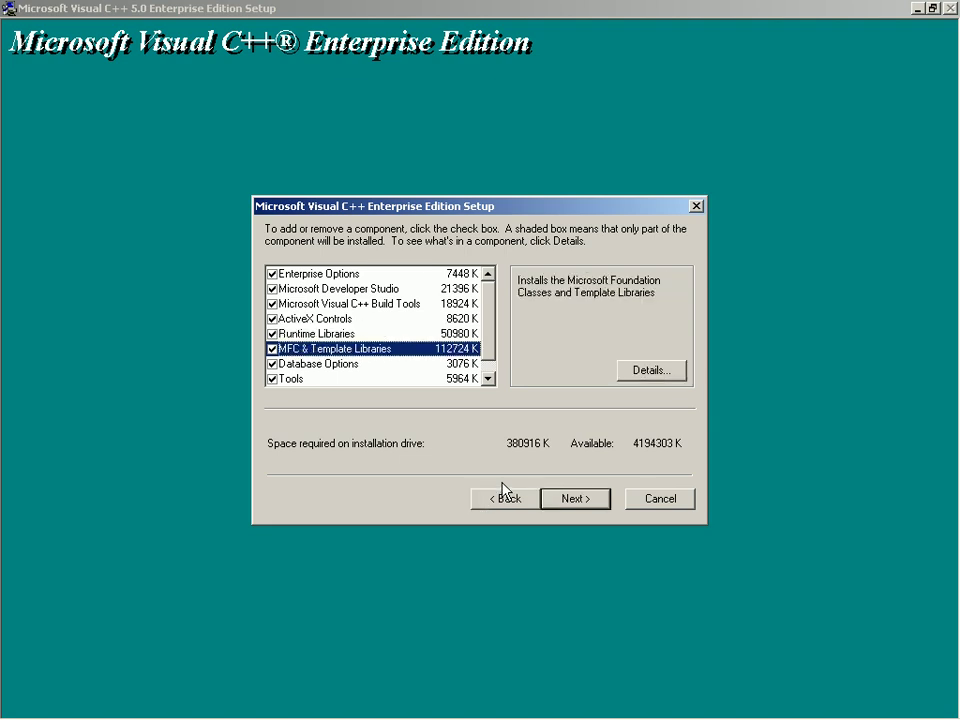
key("Tab")
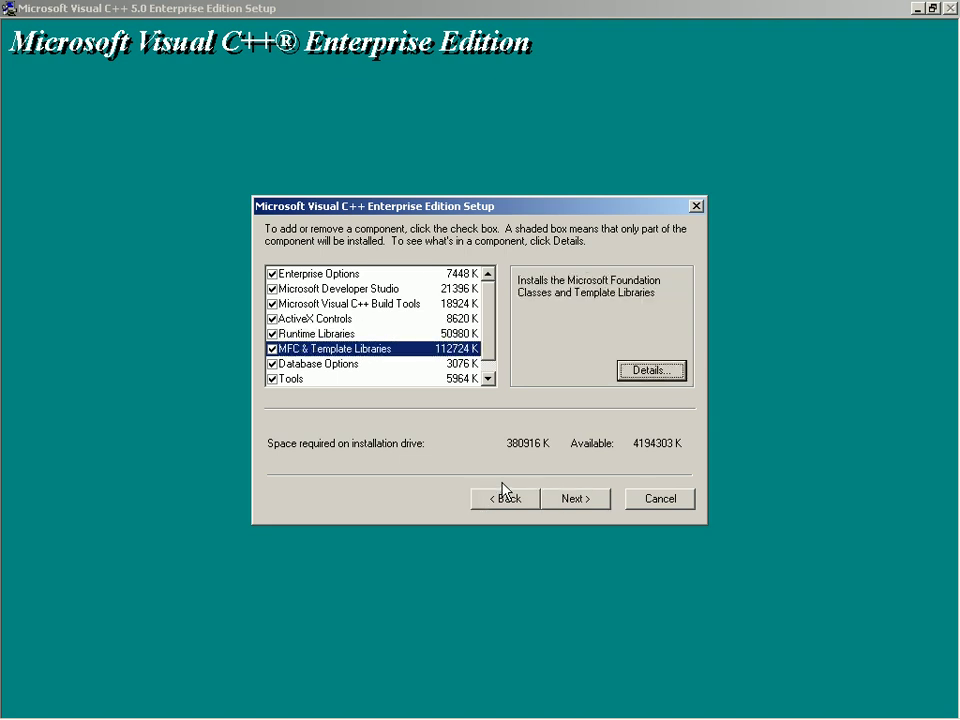
key("Return")
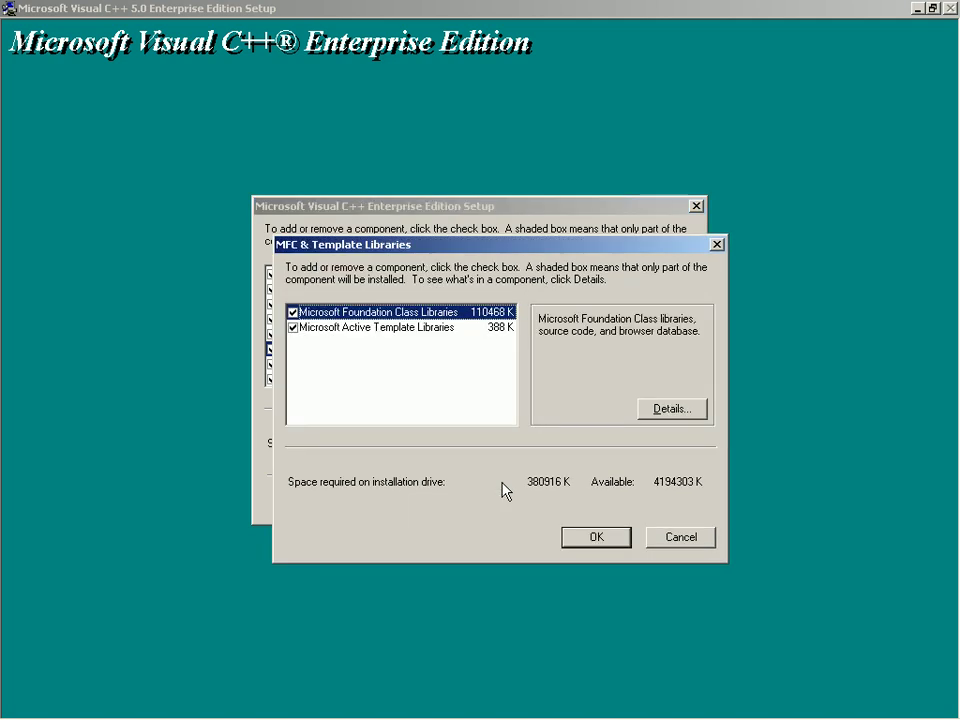
key("Tab")
key("Return")
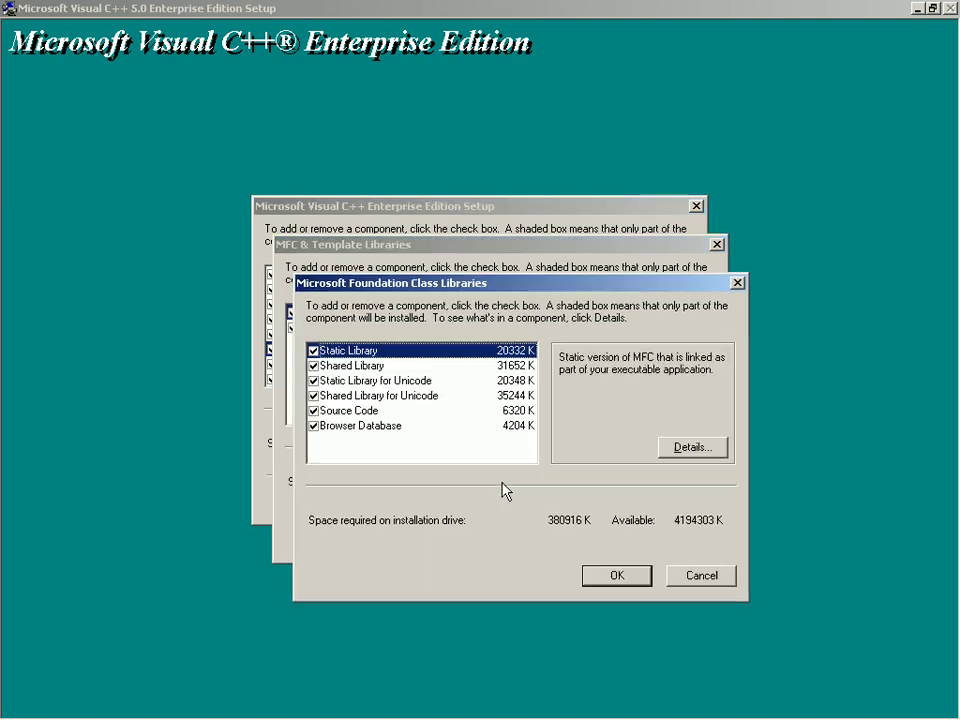
key("Tab")
key("Return")
key("Escape")
key("shift+Tab")
key("Down")
key("Tab")
key("Return")
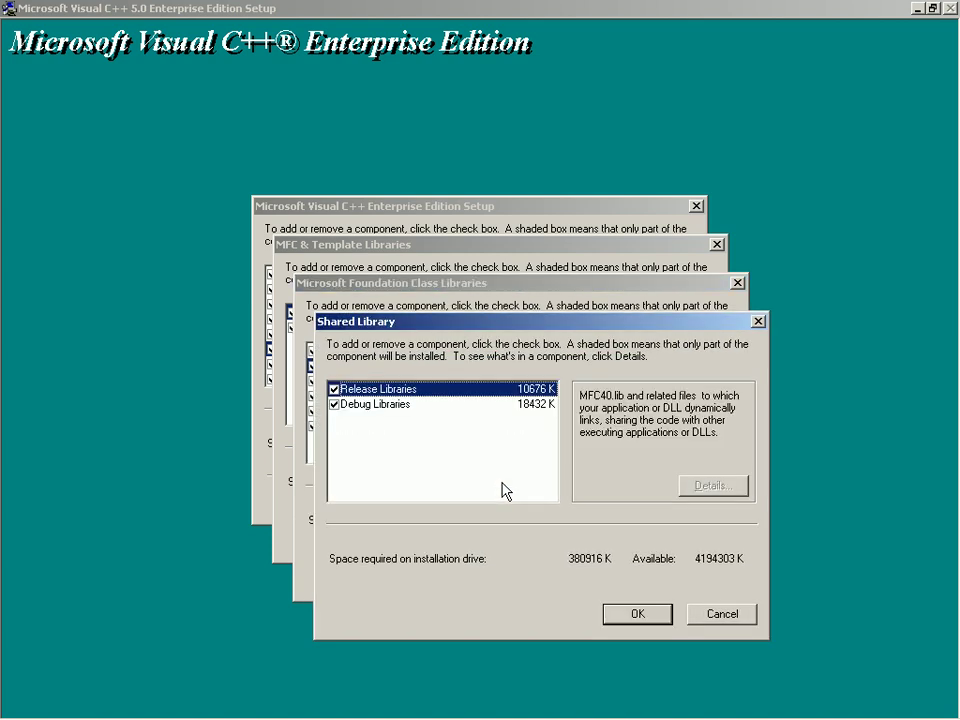
key("Down")
key("Escape")
key("shift+Tab")
key("Down")
key("Tab")
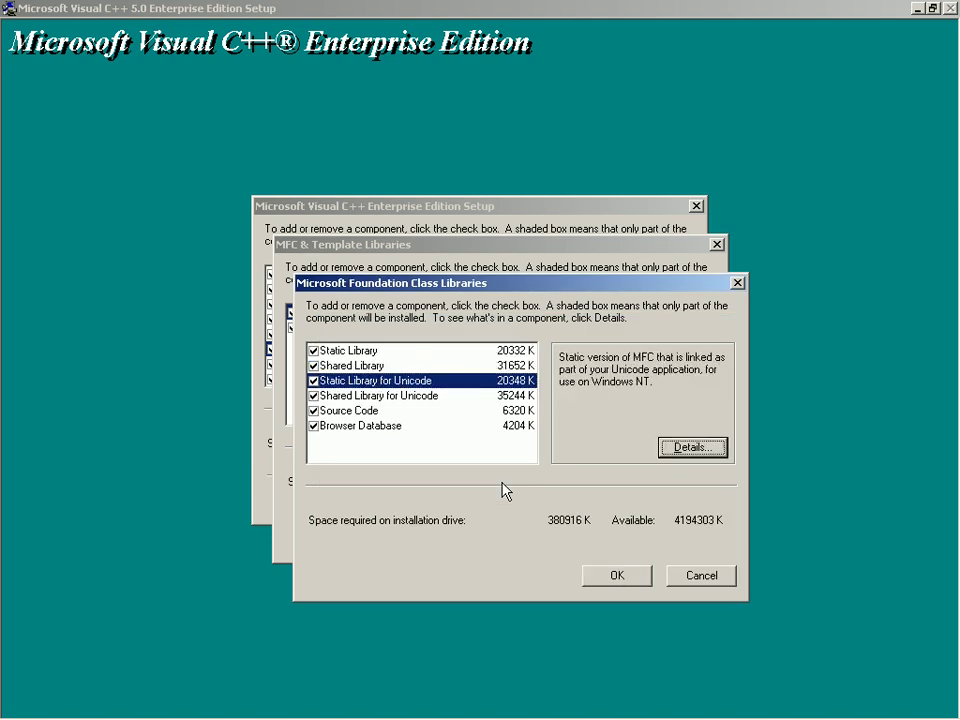
key("Return")
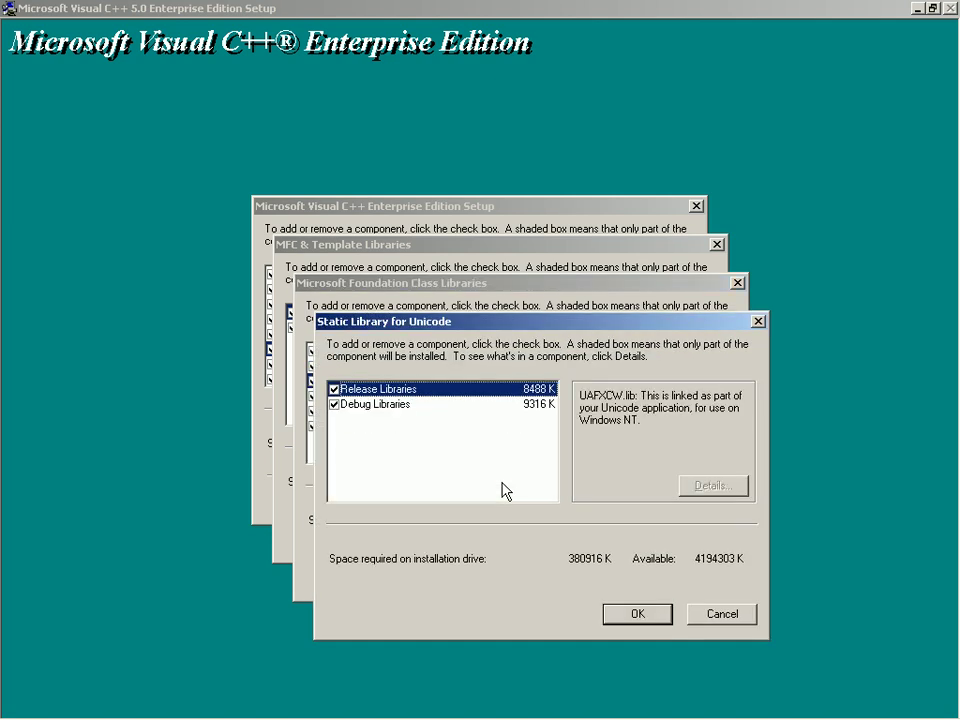
key("Escape")
key("shift+Tab")
key("Down")
key("Tab")
key("Return")
key("Escape")
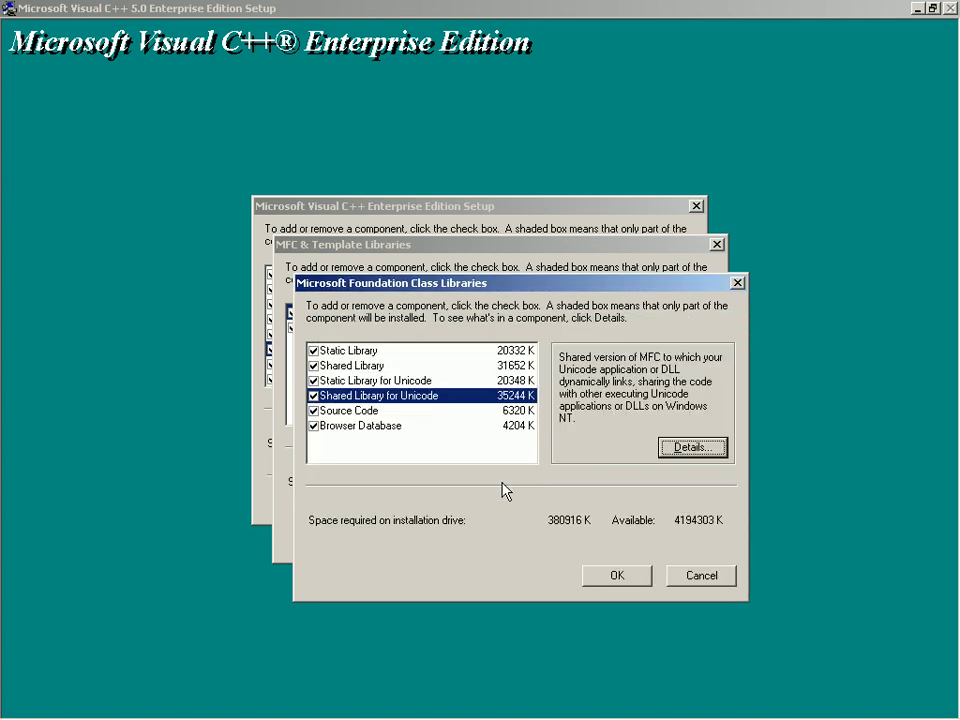
key("shift+Tab")
key("Down")
key("shift+Tab")
key("shift+Tab")
key("shift+Tab")
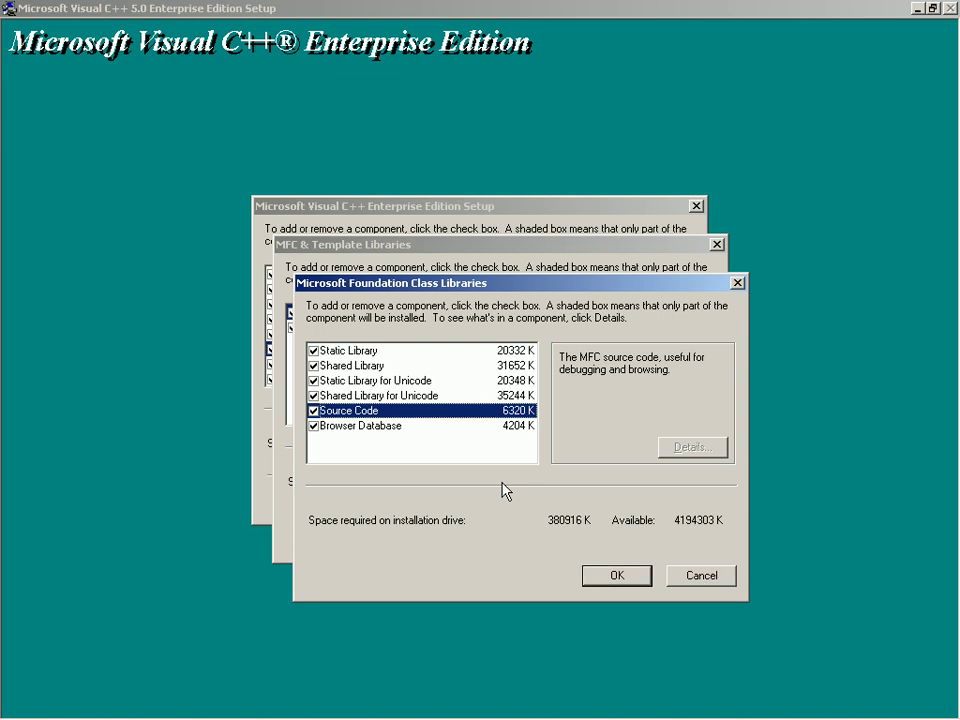
key("Down")
key("Return")
key("shift+Tab")
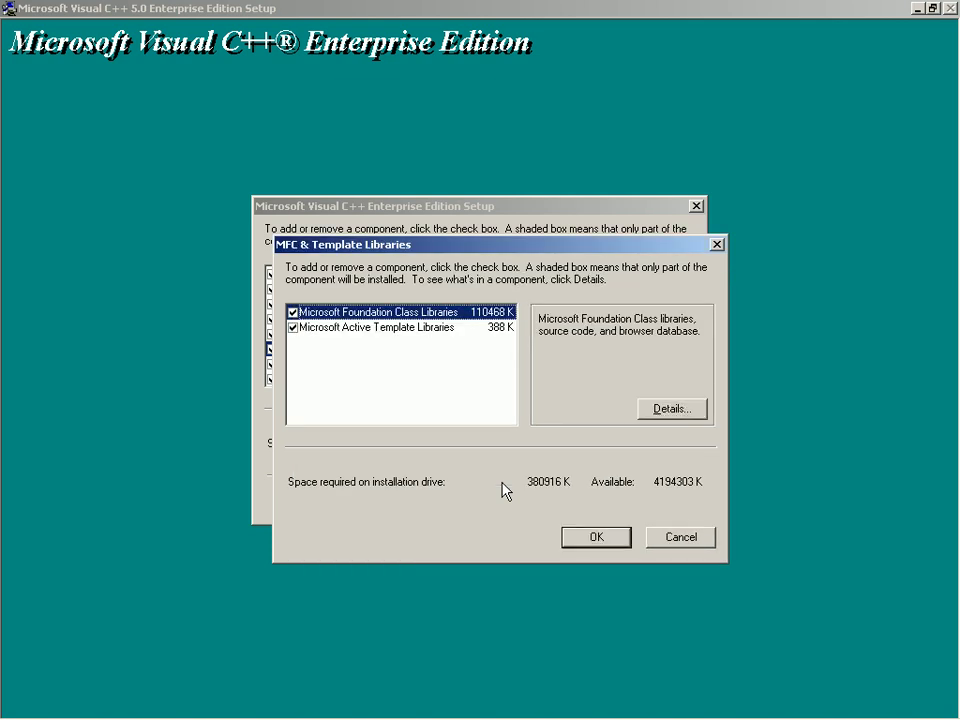
key("Down")
key("Return")
key("shift+Tab")
key("Down")
Step: Review the Database Options parts, Data Access Objects and ODBC Drivers, leaving all checked
key("Tab")
key("Return")
key("shift+Tab")
key("Tab")
key("Tab")
key("Return")
key("Return")
key("shift+Tab")
key("Down")
key("Tab")
key("Return")
key("Return")
key("Return")
key("Down")
key("Down")
key("Down")
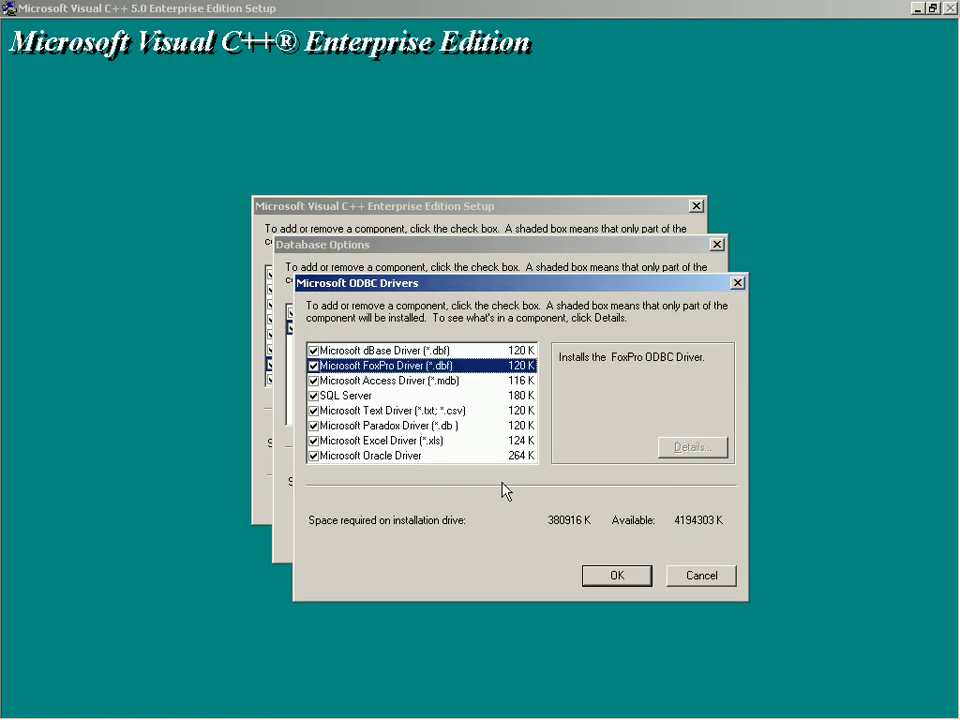
key("Return")
key("Return")
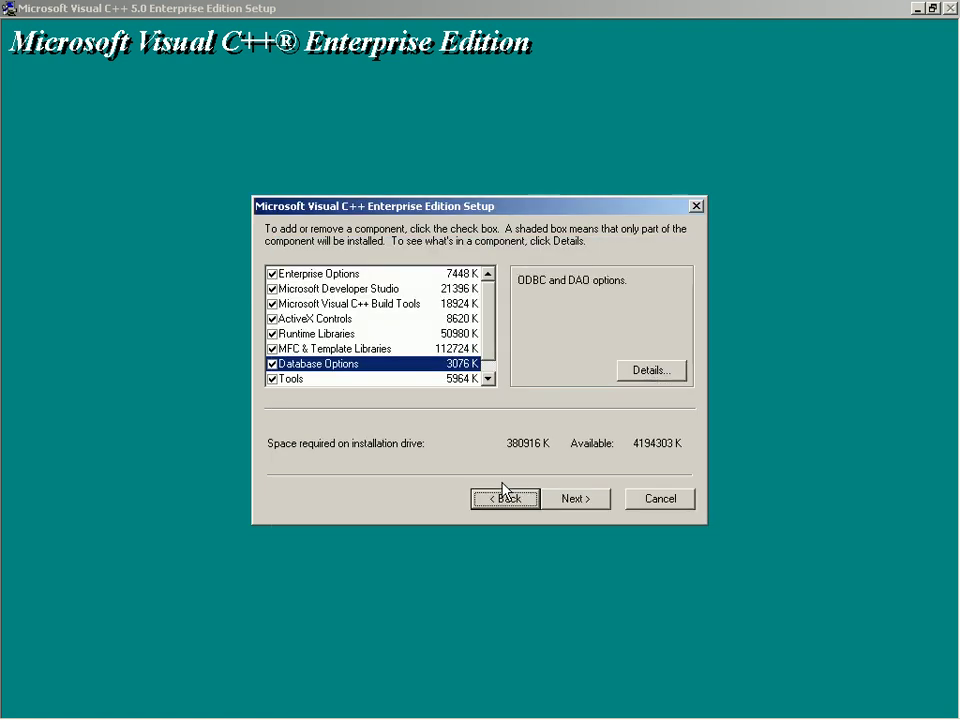
key("Down")
key("Down")
Step: Review the Tools and Books Online components, keeping every part selected
key("Up")
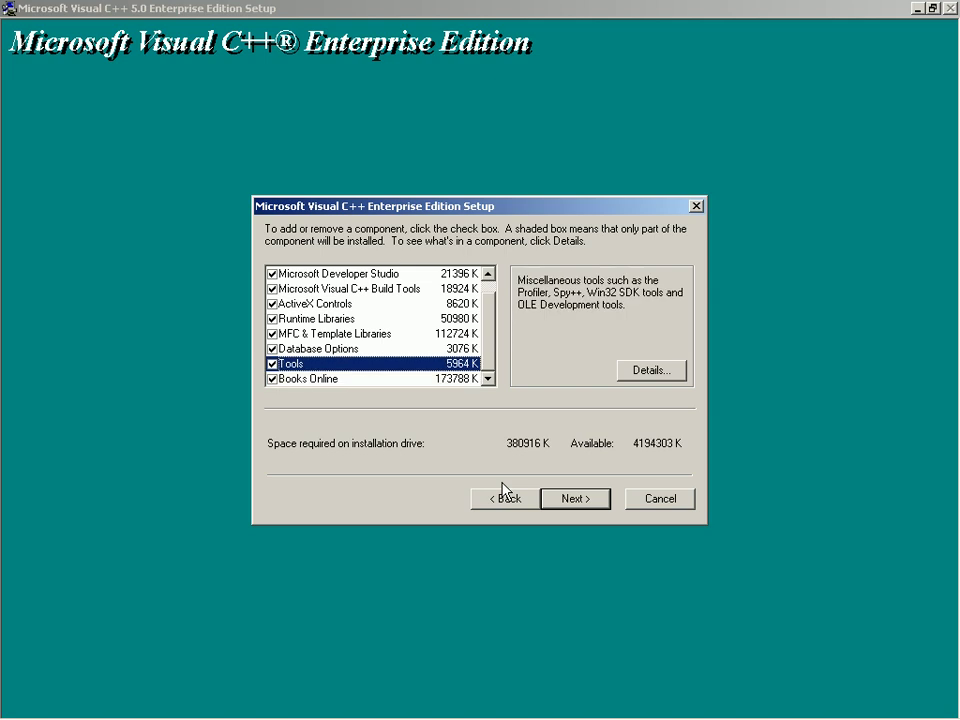
key("Return")
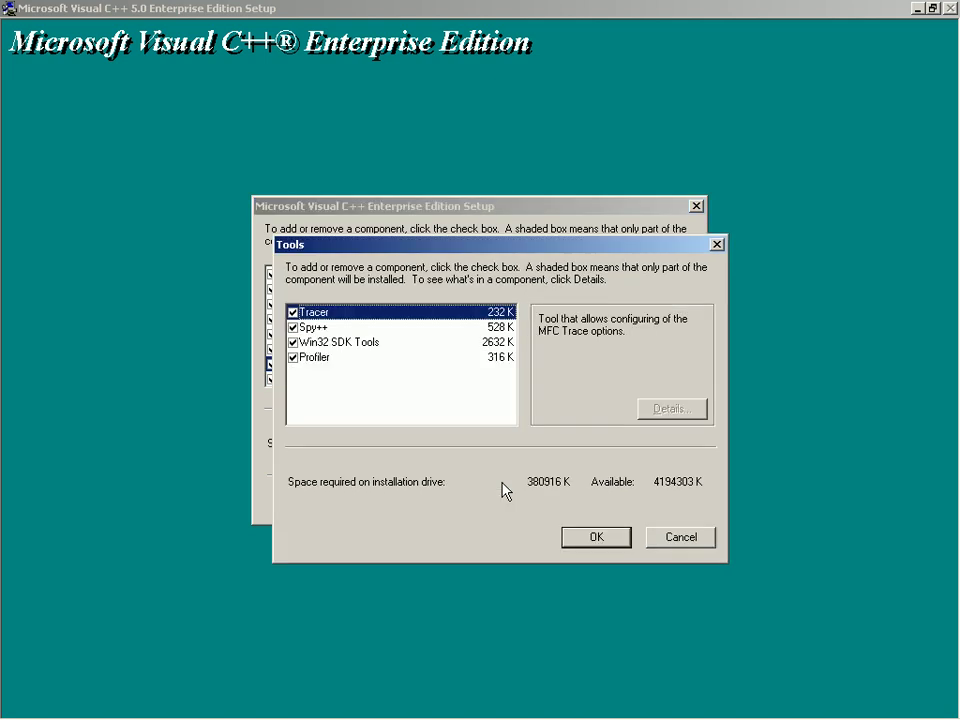
key("Down")
key("Down")
key("Down")
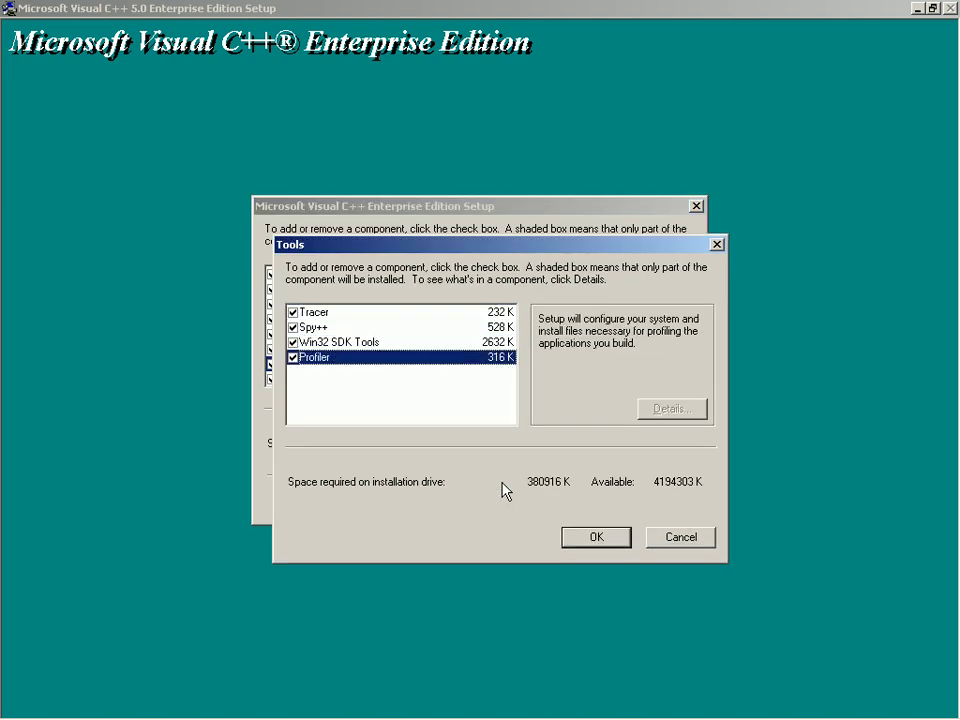
key("Return")
key("Down")
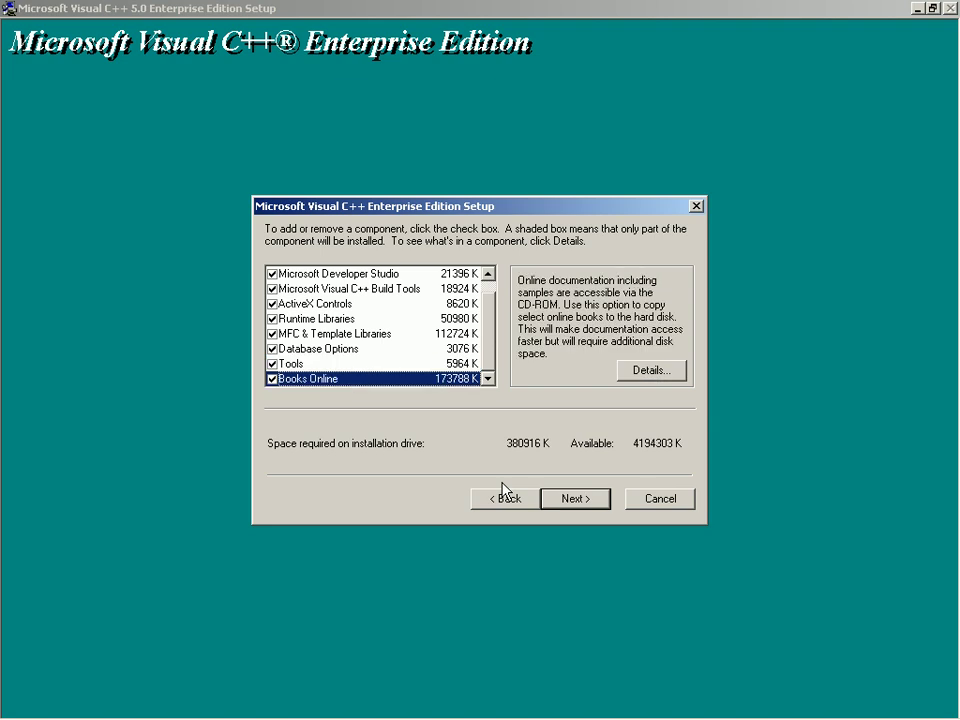
key("Return")
key("Down")
key("Down")
key("Down")
key("Down")
key("Down")
key("Down")
key("Down")
key("Up")
key("Up")
key("Up")
key("Up")
key("Up")
key("Up")
key("Return")
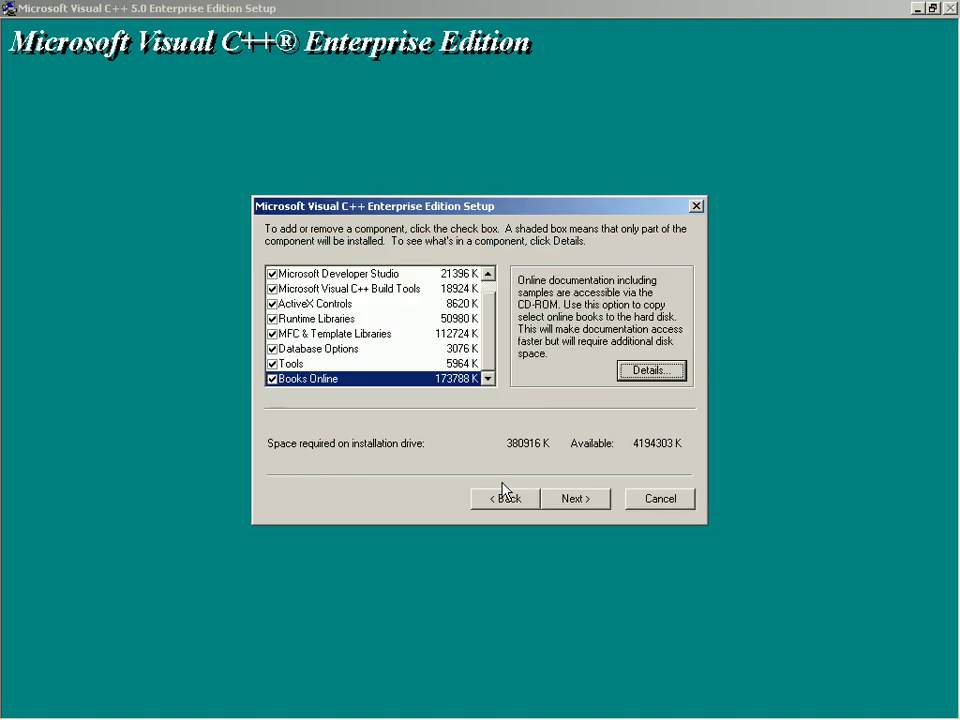
Step: Read the Runtime Libraries description, then accept the full component selection
key("Up")
key("Up")
key("Up")
key("Up")
key("shift+Tab")
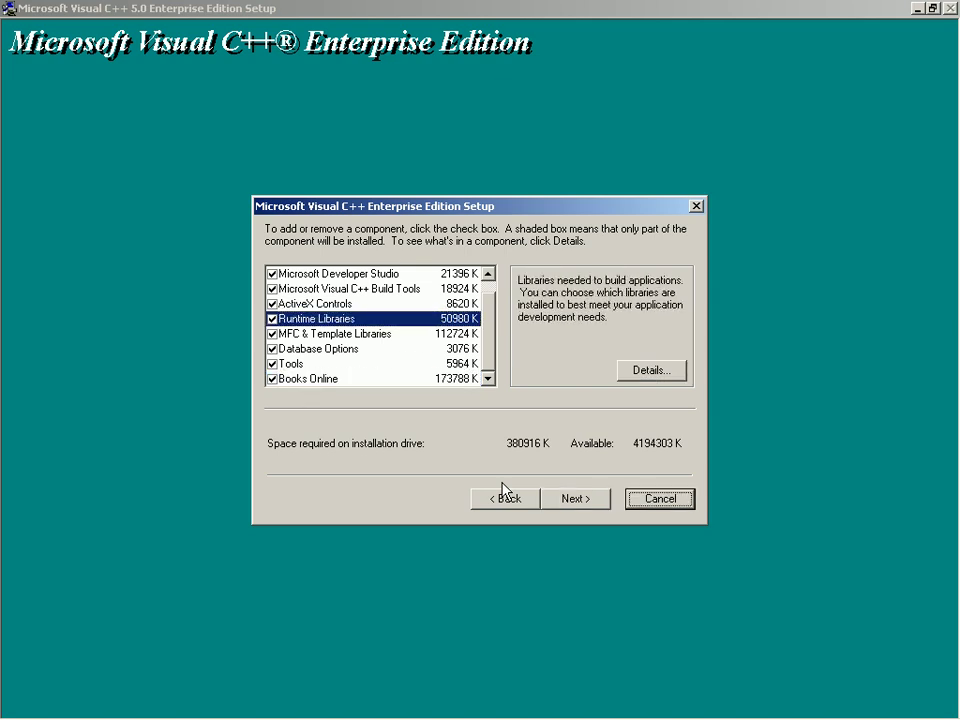
key("Tab")
key("Tab")
key("Tab")
key("shift+Tab")
key("Tab")
key("Tab")
key("Tab")
key("Tab")
key("Home")
key("Down")
key("Down")
key("End")
key("Tab")
key("Tab")
key("Tab")
key("Return")
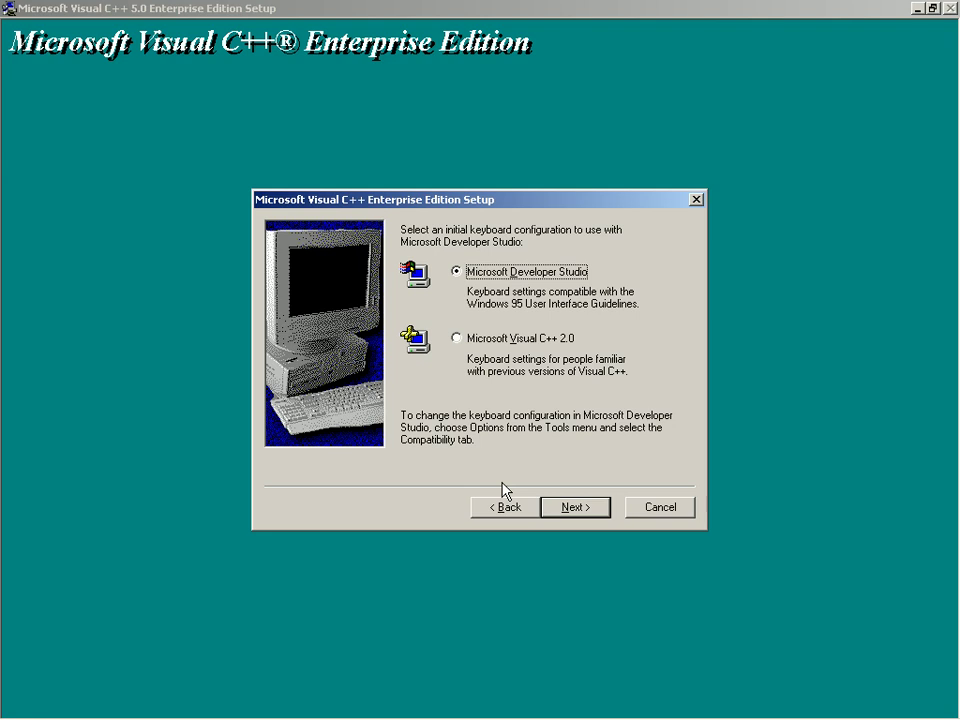
Step: Try the Visual C++ 2.0 keyboard layout, then keep Microsoft Developer Studio and continue
key("Down")
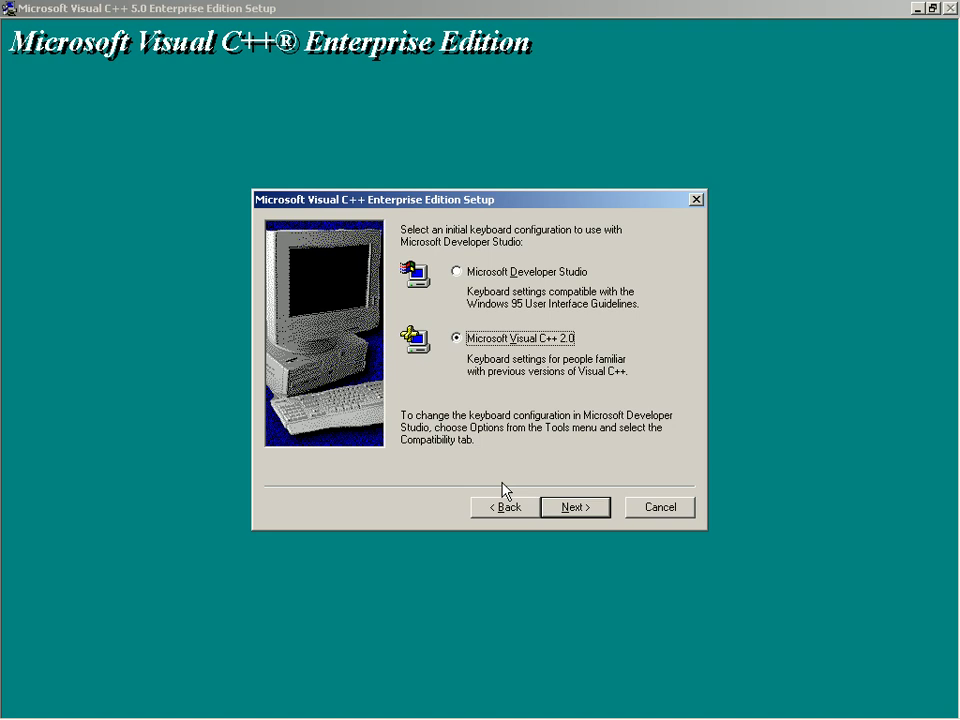
key("Up")
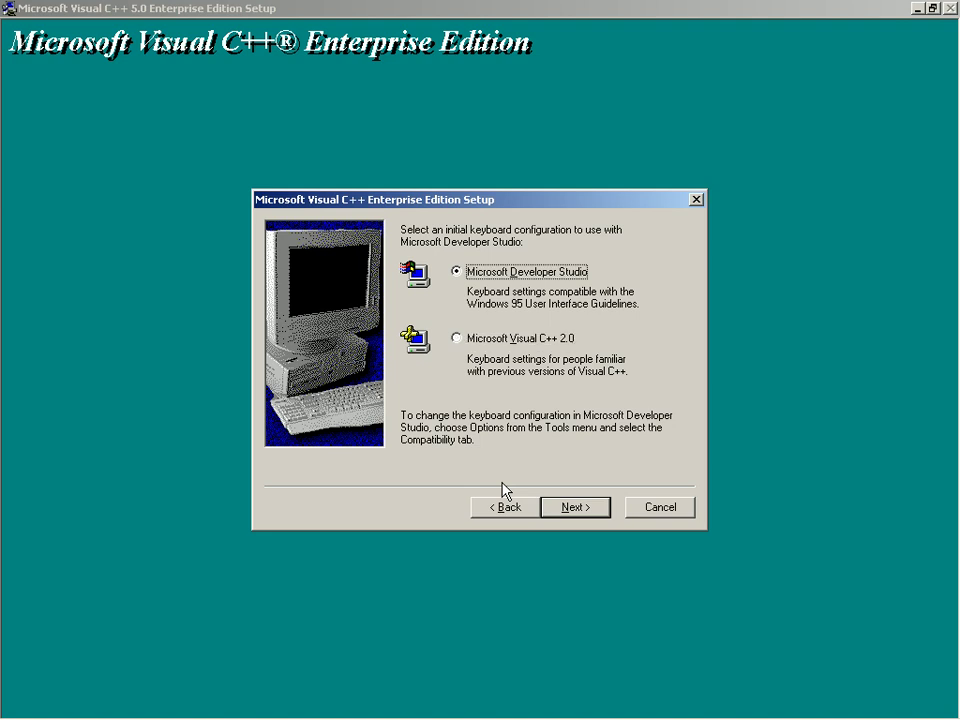
key("Return")
key("Tab")
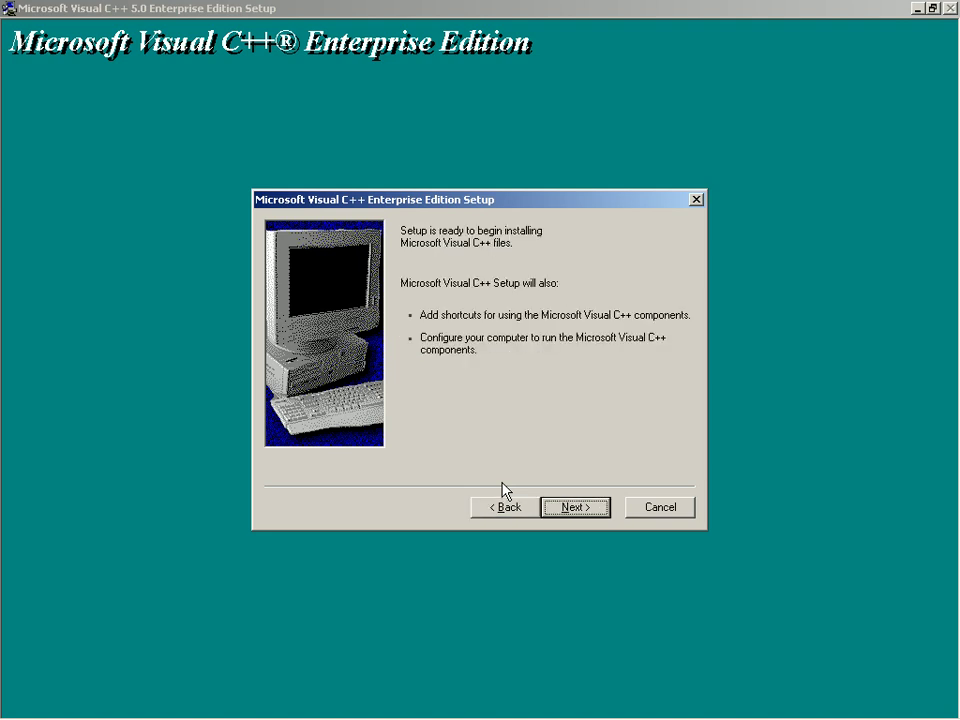
Step: Begin copying the Visual C++ files from the ready-to-install page
key("Return")
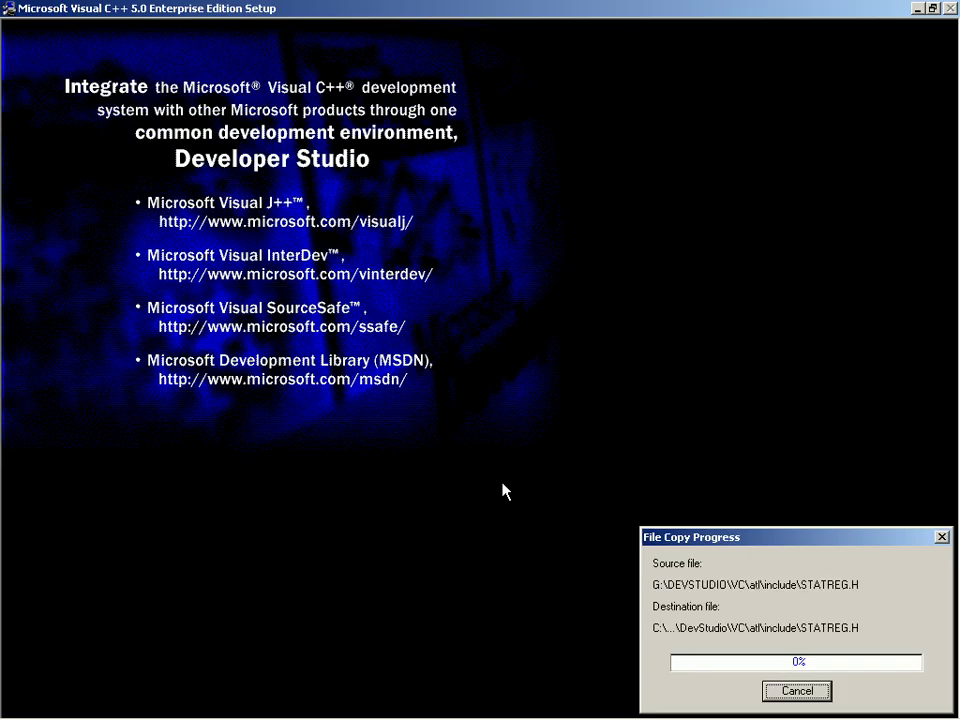